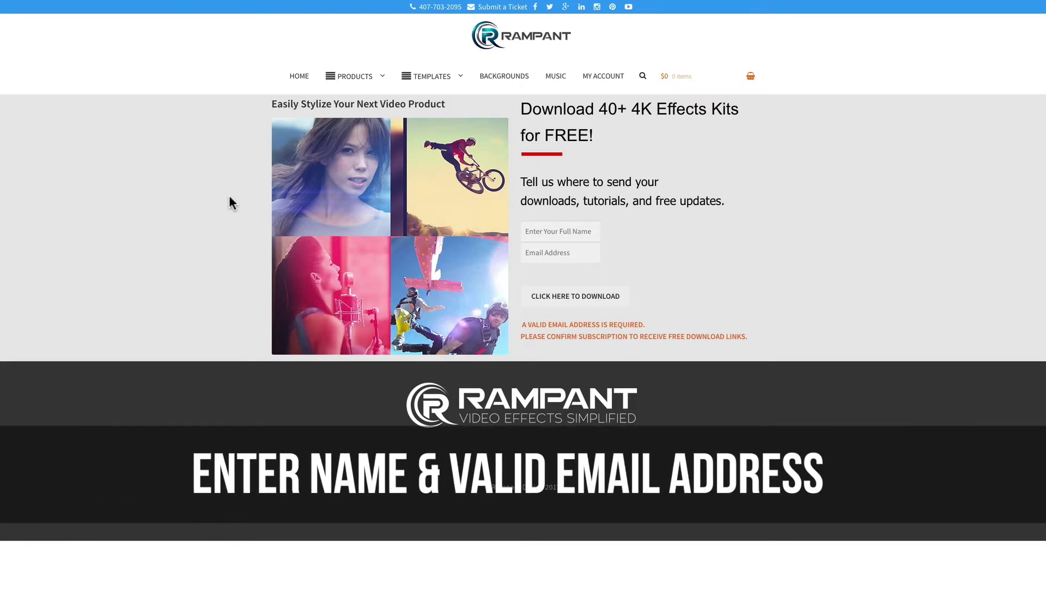
# Fill in the subscriber's full name and e-mail address and submit the free-download sign-up form.
pyautogui.click(537, 231)
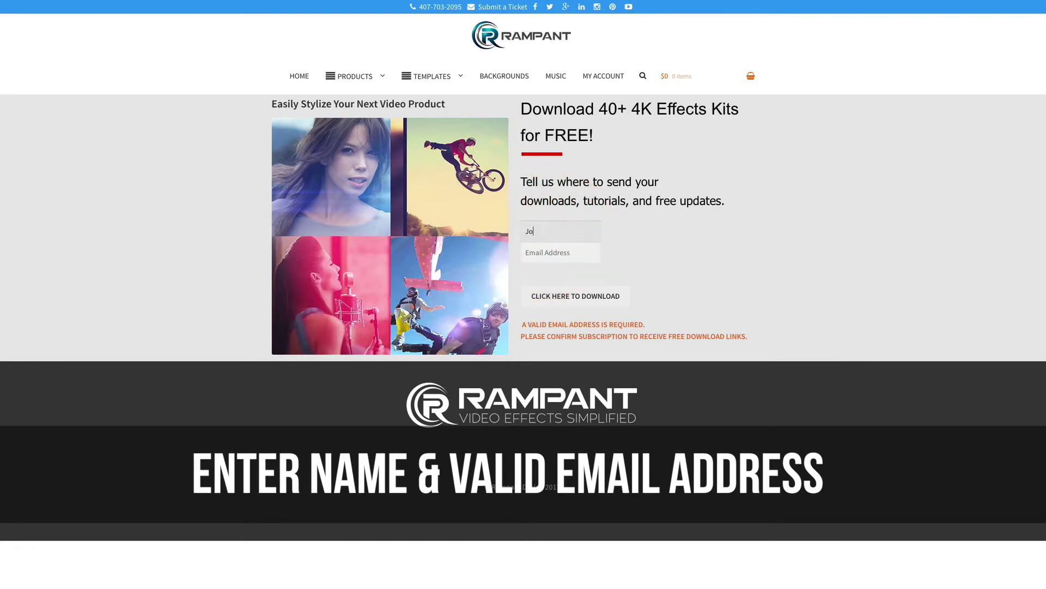
pyautogui.press('Tab')
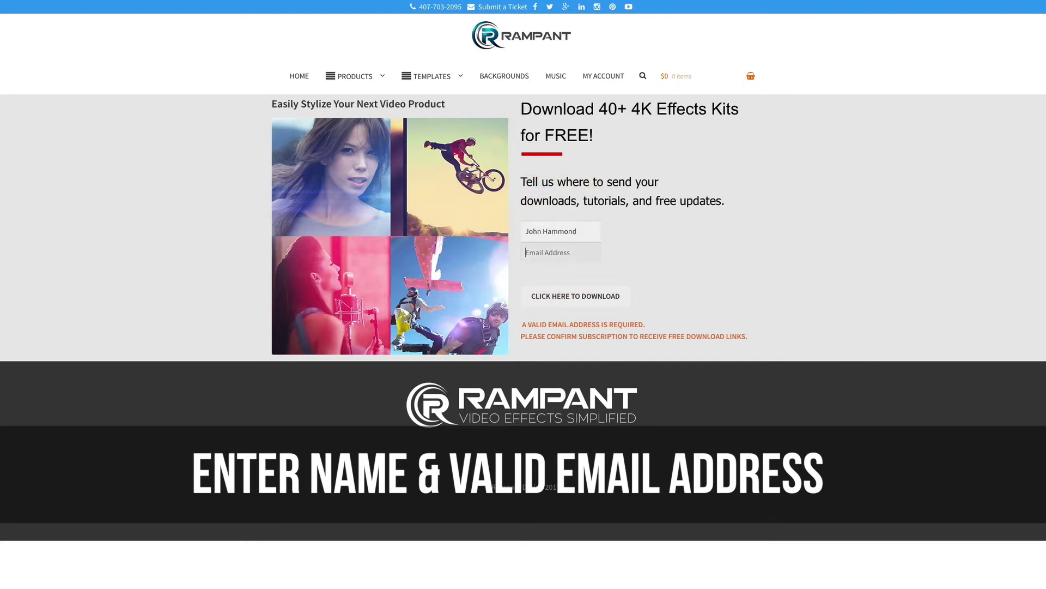
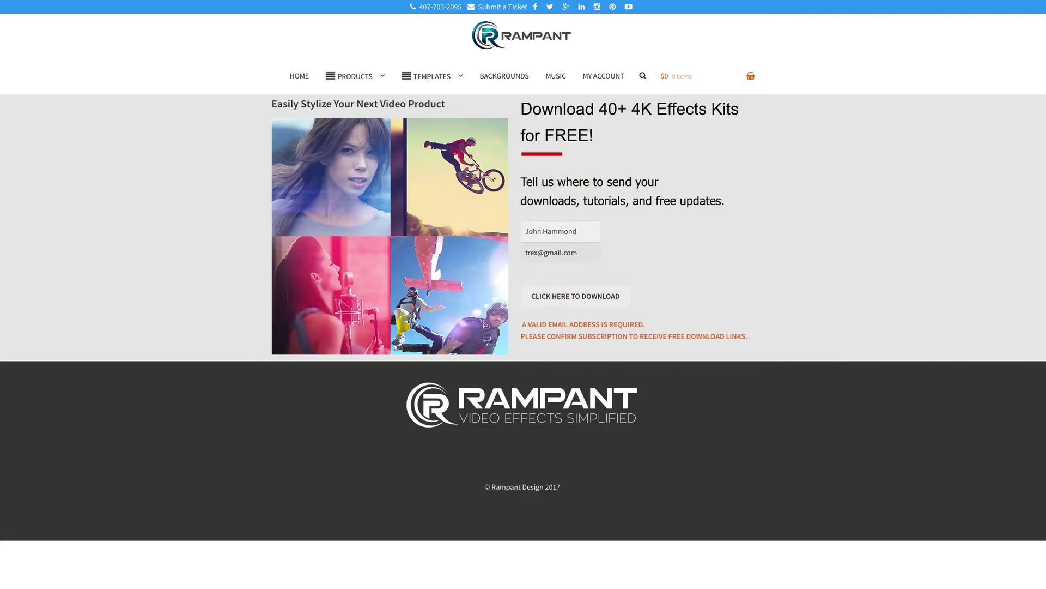
pyautogui.click(570, 303)
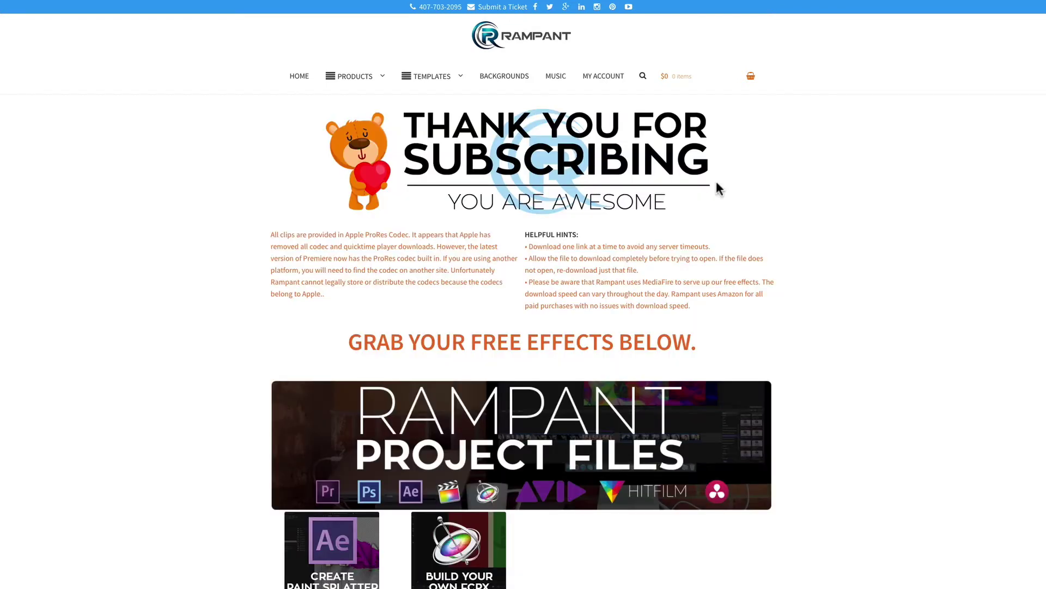
# Scroll the thank-you page past the Film & Light packs, including Shadow Light, to the Transitions packs.
pyautogui.scroll(-5, 778, 218)
pyautogui.scroll(-20, 779, 219)
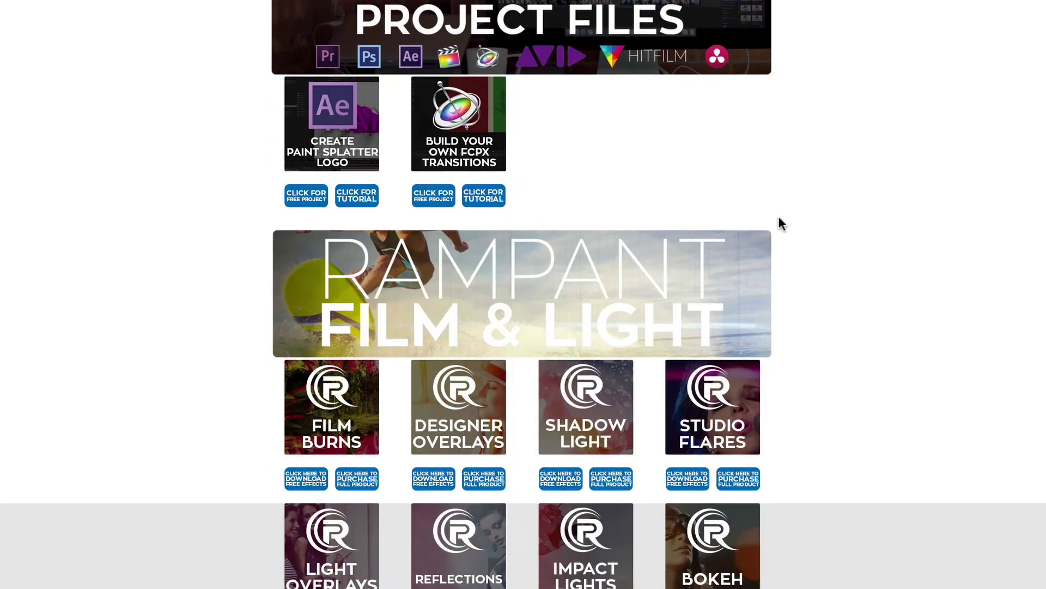
pyautogui.scroll(-20, 779, 219)
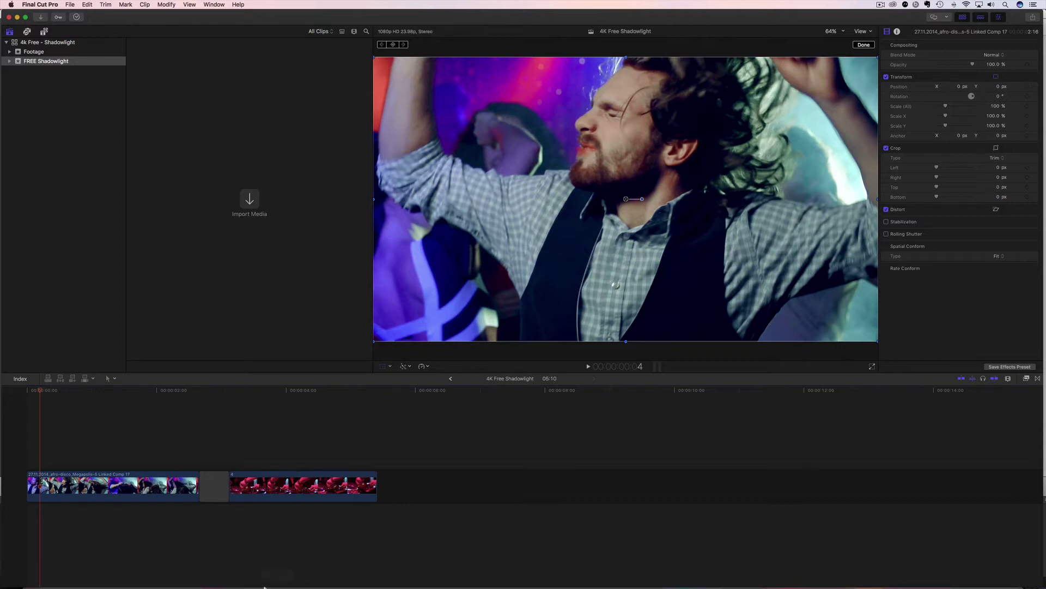
# View the downloaded Shadow Light folder, then start and cancel creating a new event in Final Cut Pro.
pyautogui.click(37, 579)
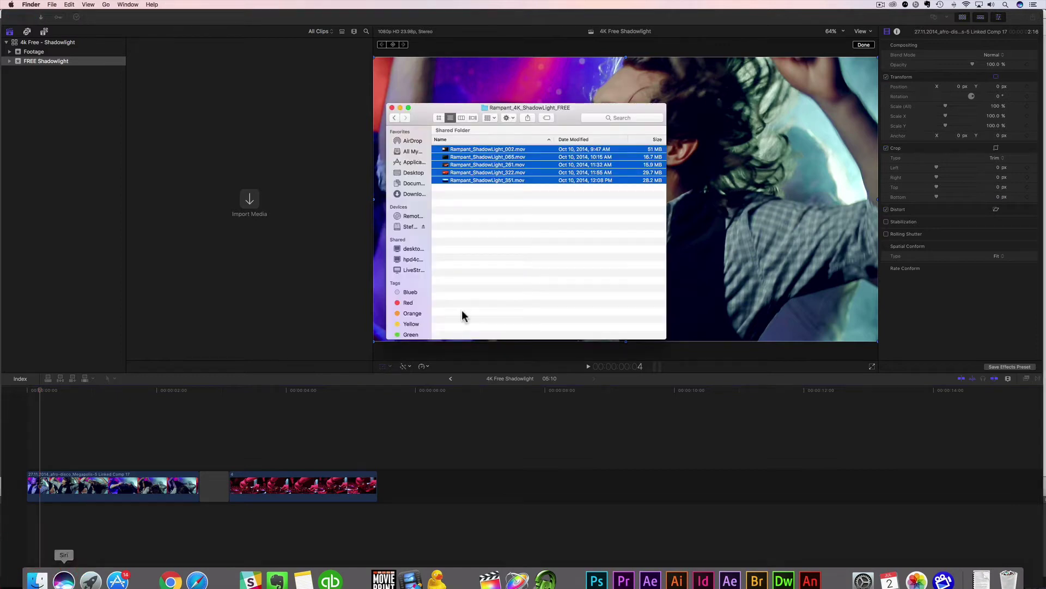
pyautogui.click(496, 264)
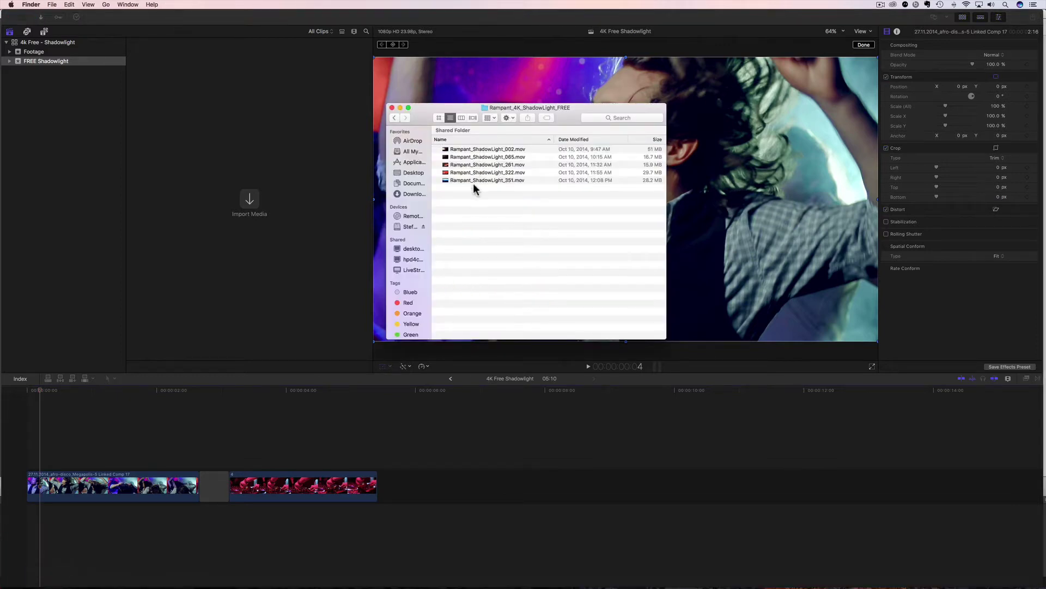
pyautogui.click(59, 124)
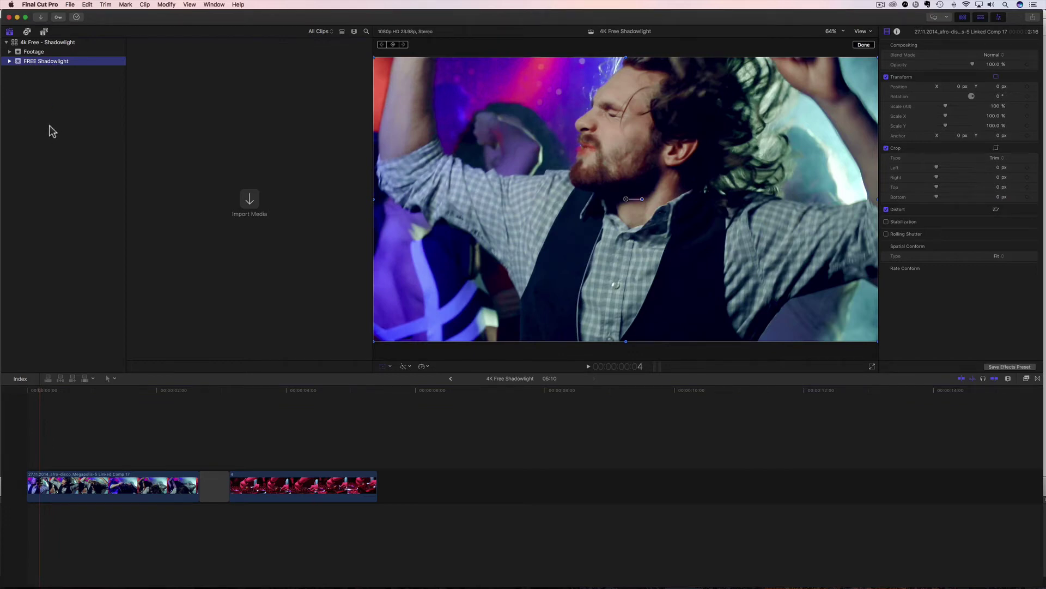
pyautogui.rightClick(50, 126)
pyautogui.click(77, 131)
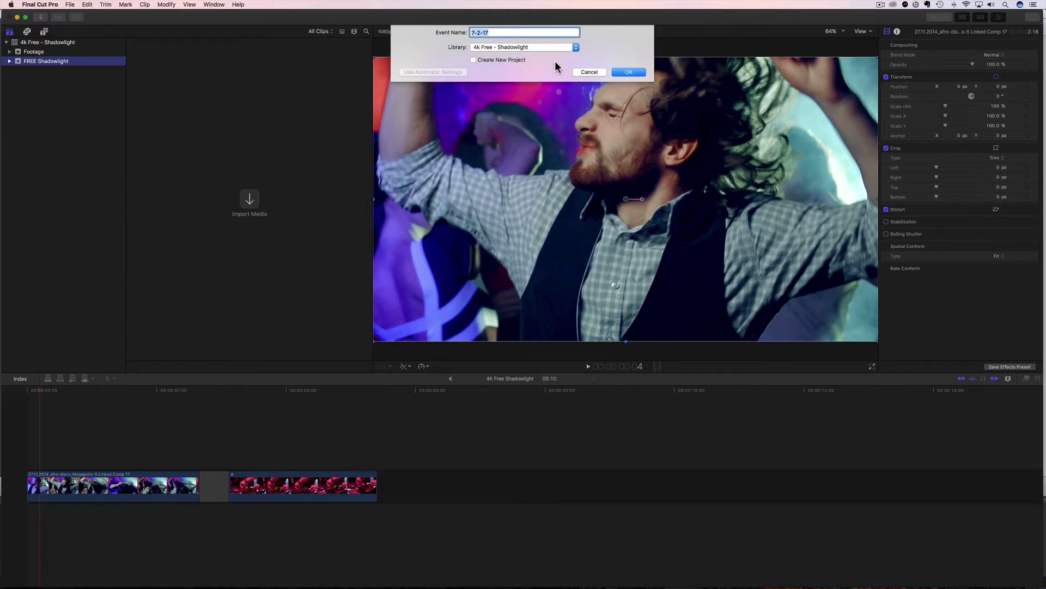
pyautogui.click(588, 72)
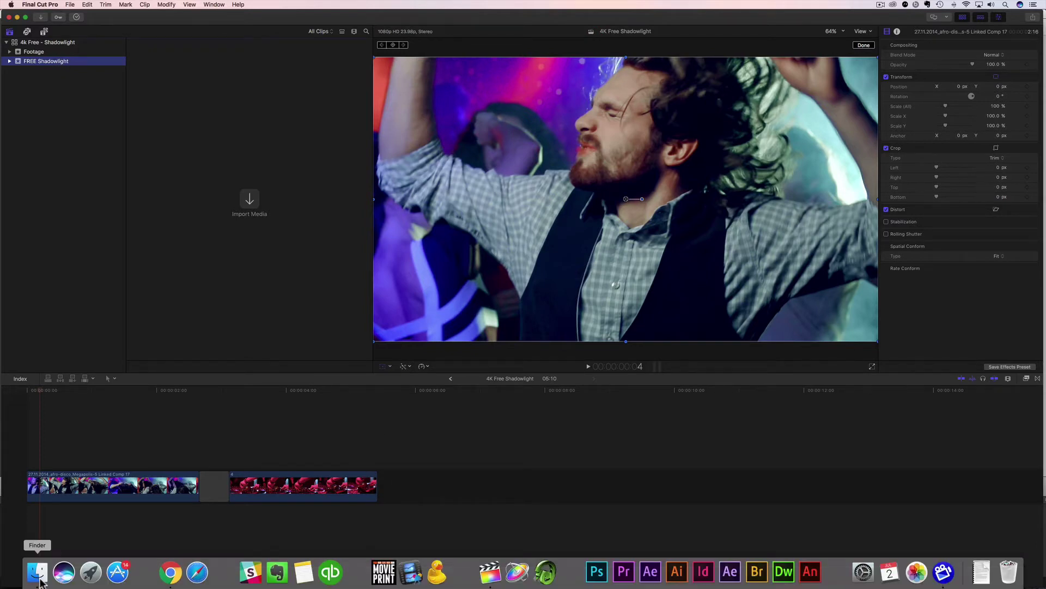
# Shift-select all five Rampant ShadowLight .mov files and drag them into the FREE Shadowlight event.
pyautogui.click(38, 570)
pyautogui.click(464, 179)
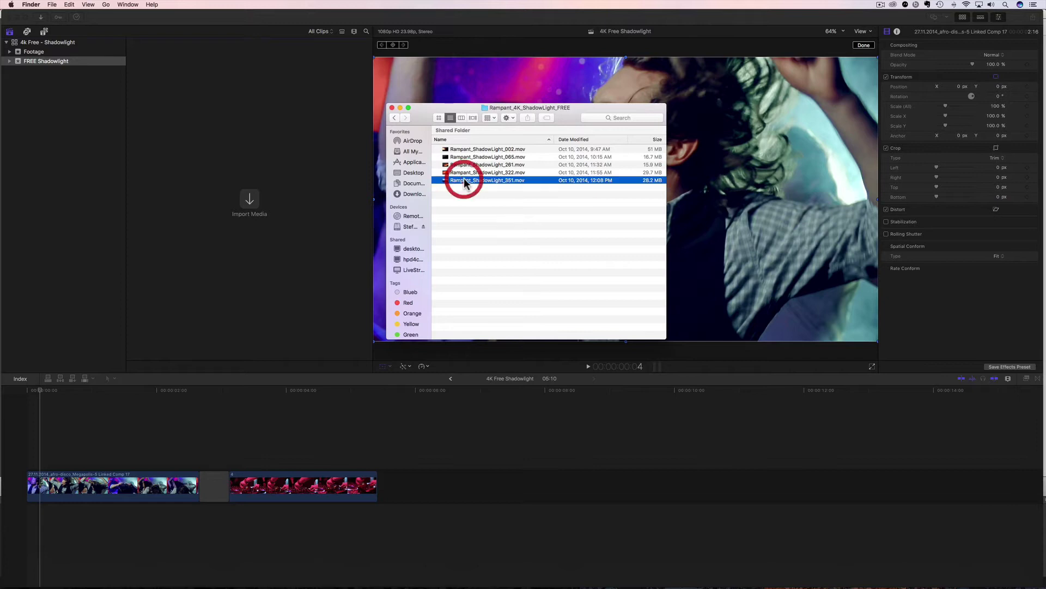
pyautogui.keyDown('shift'); pyautogui.click(465, 149); pyautogui.keyUp('shift')
pyautogui.moveTo(484, 171); pyautogui.dragTo(208, 152)
pyautogui.click(211, 152)
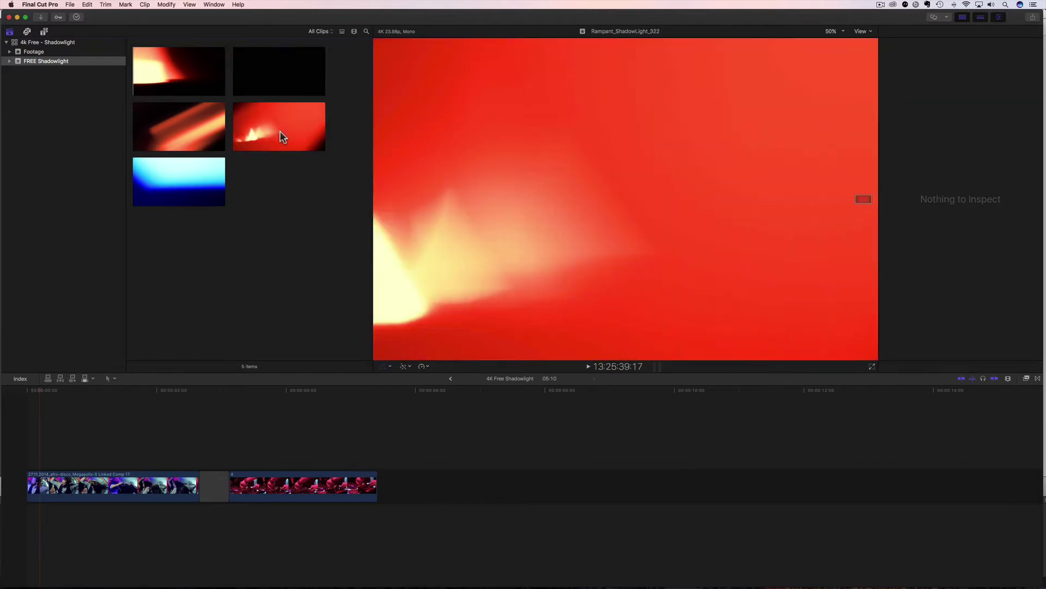
# Scrub the dance and DJ clips, then place the blue Rampant_ShadowLight_351 clip above the first dance clip.
pyautogui.click(74, 390)
pyautogui.hotkey('shift', 't')
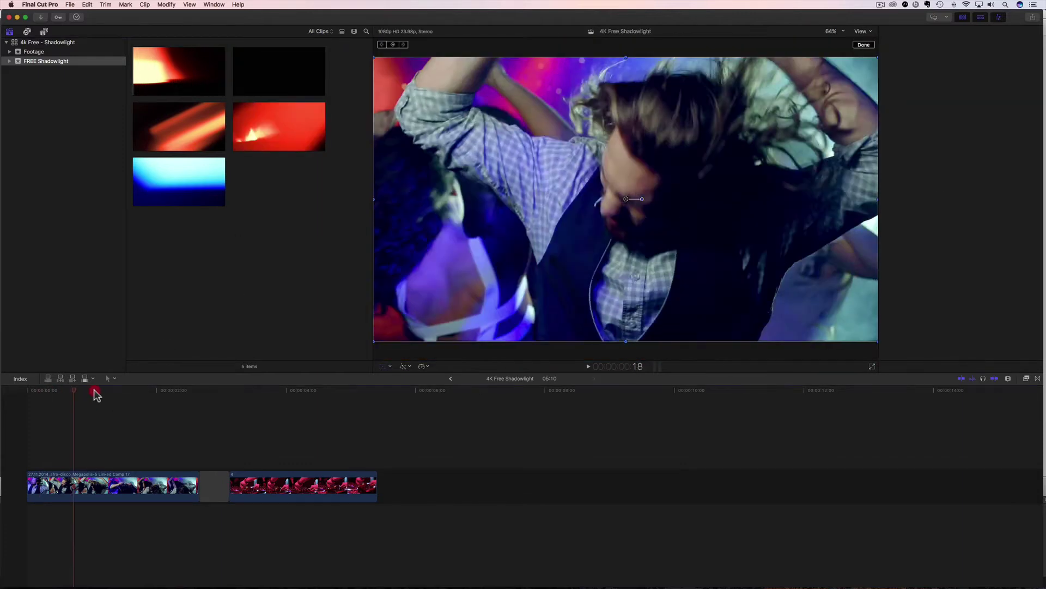
pyautogui.moveTo(96, 394); pyautogui.dragTo(133, 435)
pyautogui.click(58, 482)
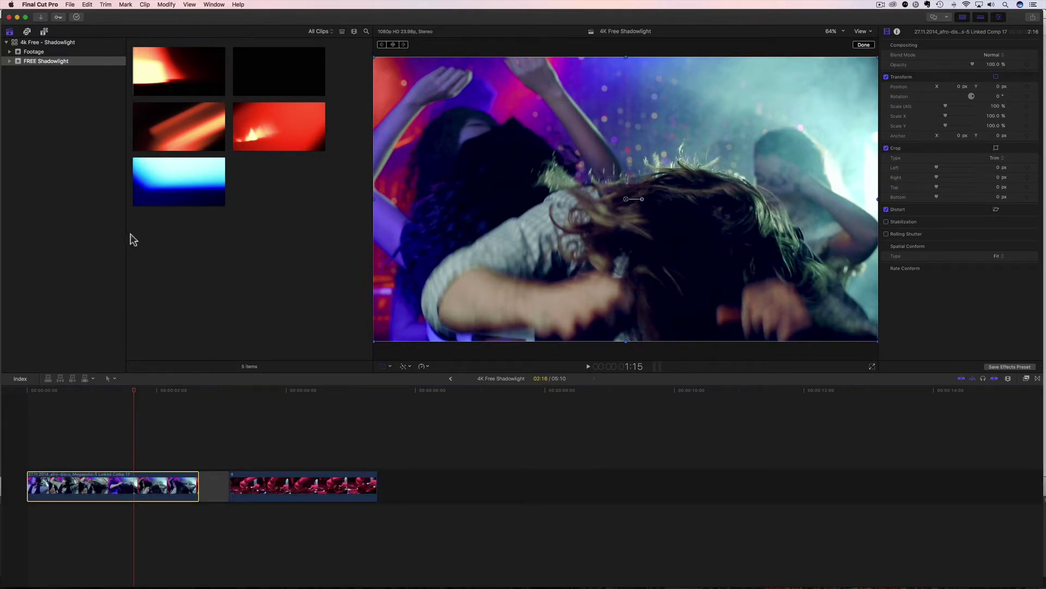
pyautogui.click(152, 188)
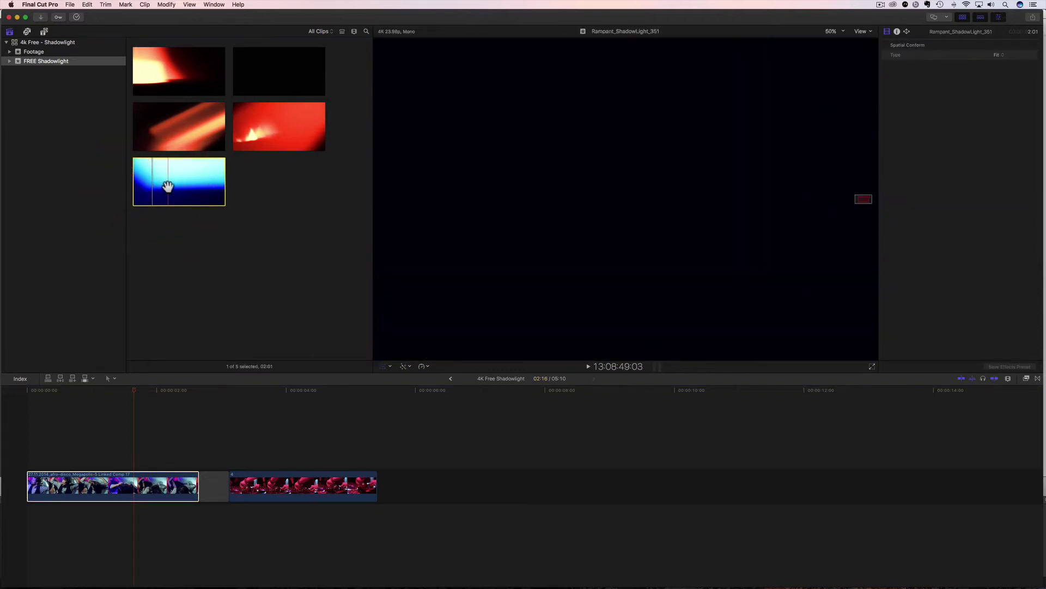
pyautogui.moveTo(164, 185); pyautogui.dragTo(44, 447)
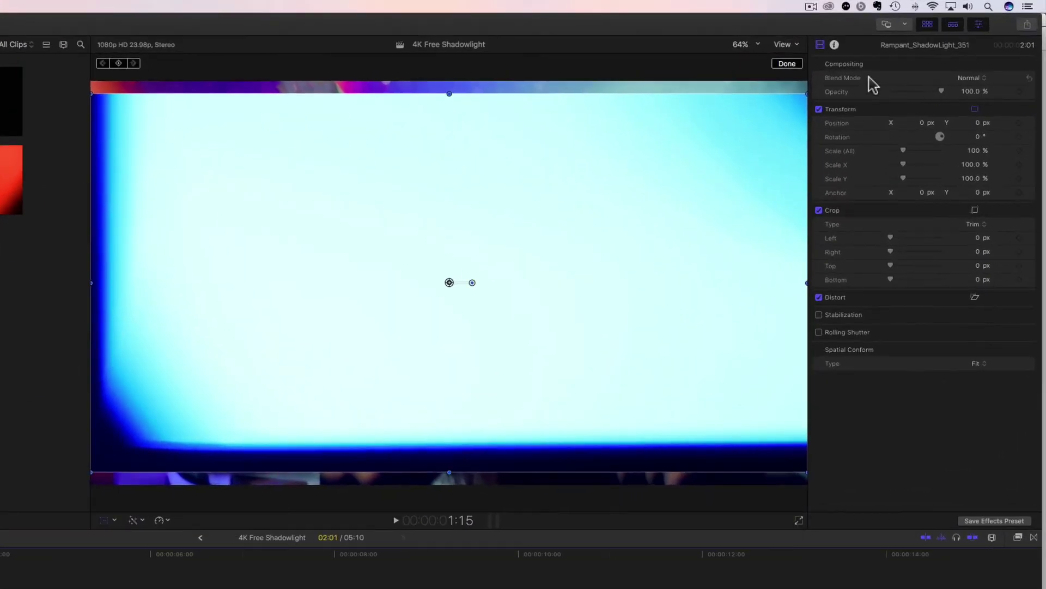
# Set the ShadowLight_351 overlay's Blend Mode to Screen and Spatial Conform Type to Fill.
pyautogui.click(972, 79)
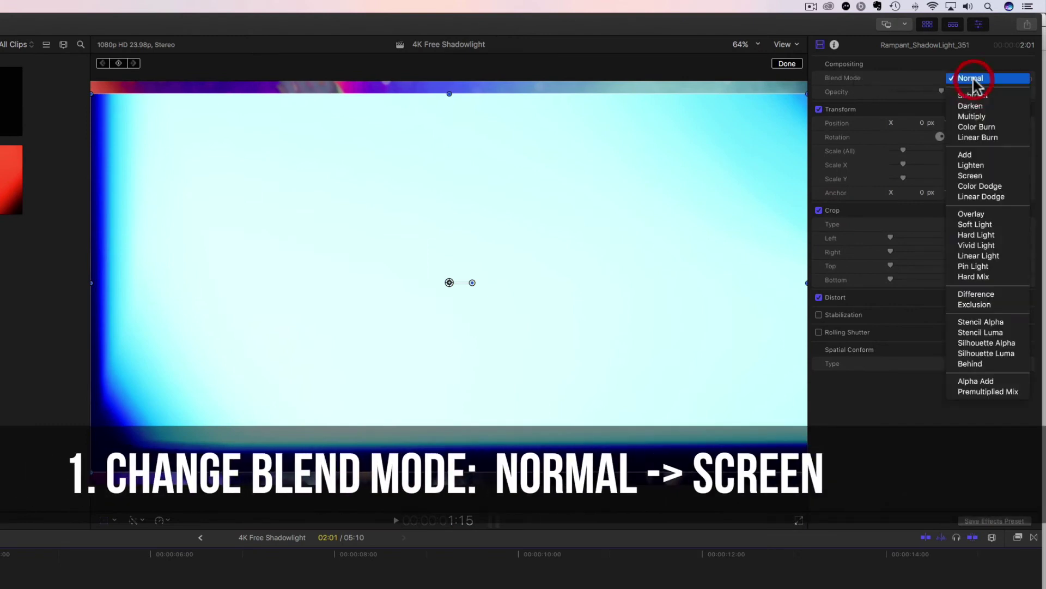
pyautogui.click(971, 175)
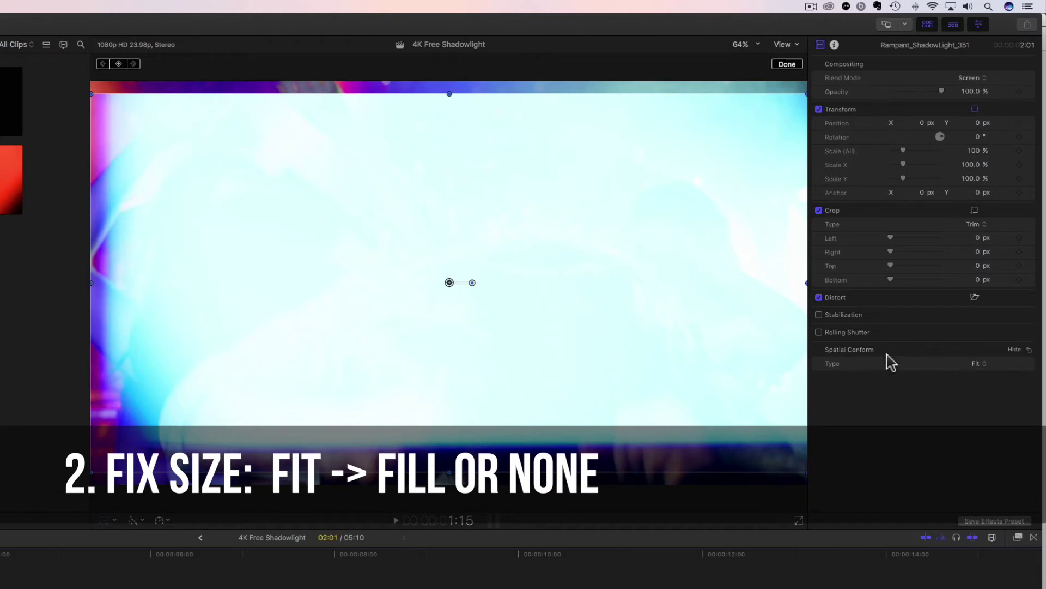
pyautogui.click(980, 365)
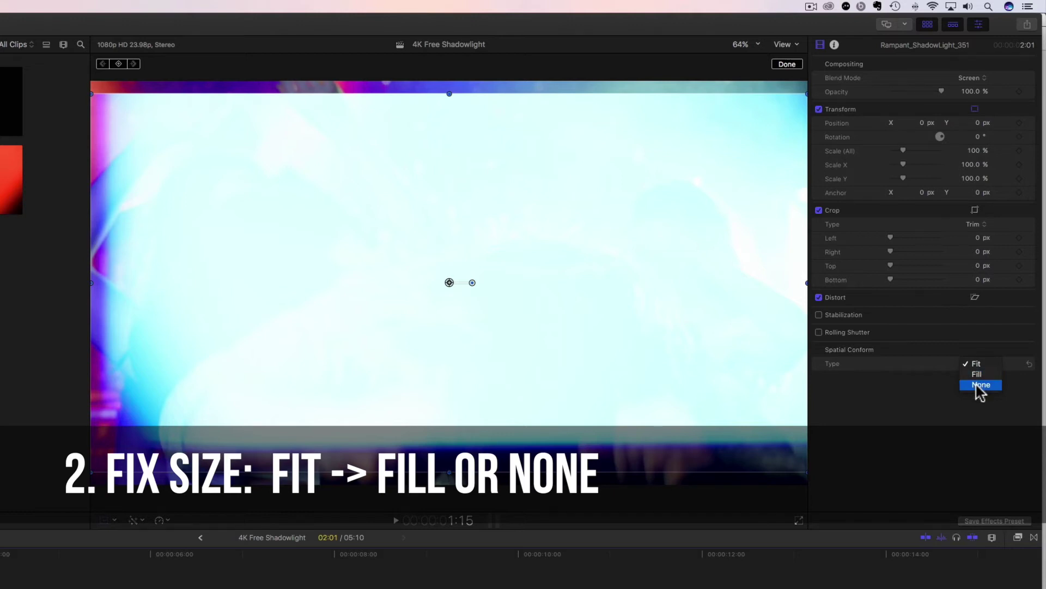
pyautogui.click(978, 374)
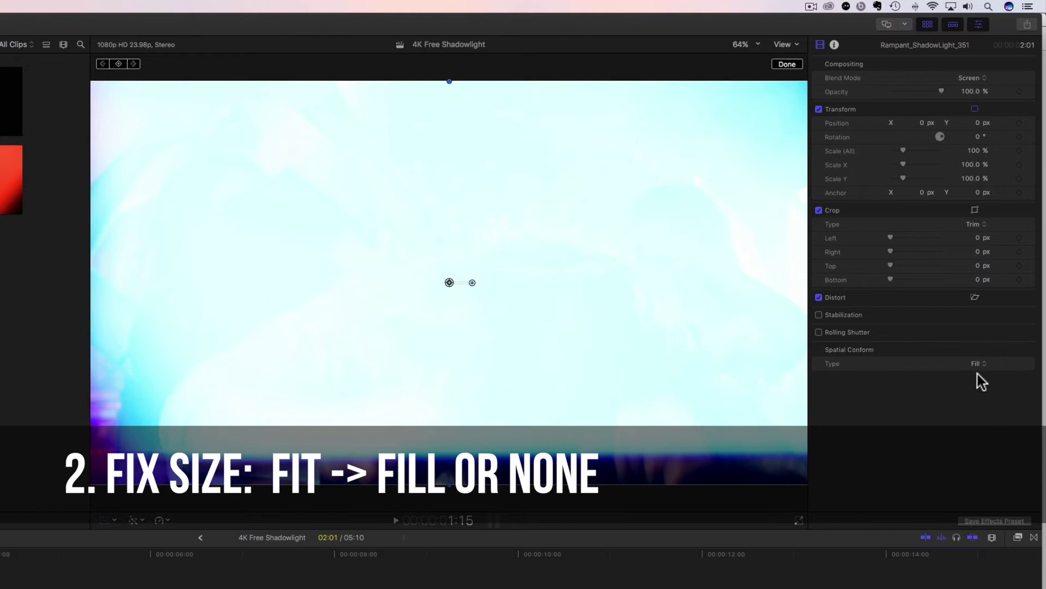
# Try Spatial Conform None on the overlay, then switch it back to Fill.
pyautogui.click(976, 363)
pyautogui.click(977, 374)
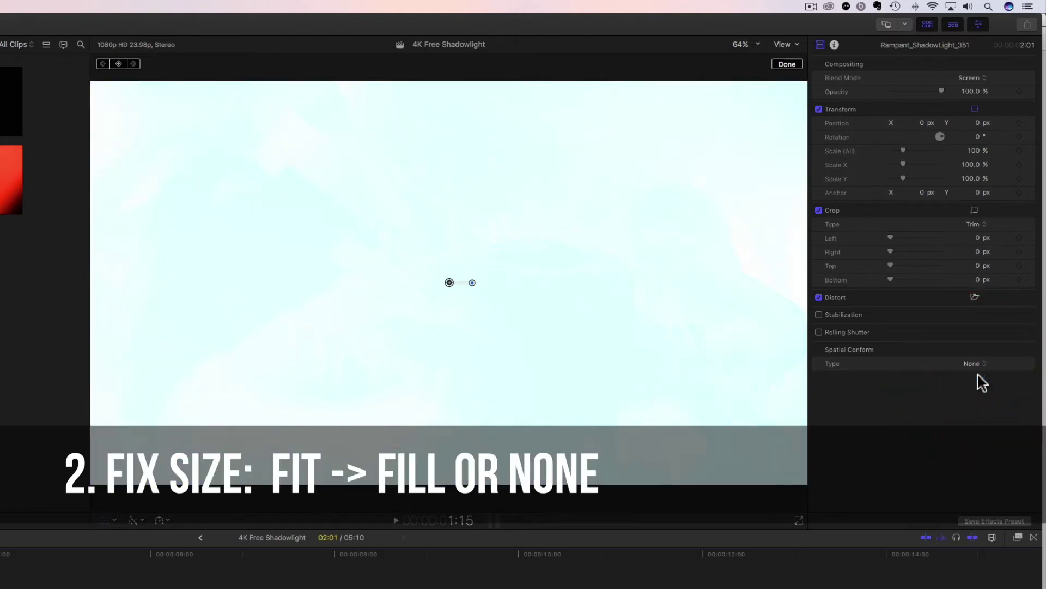
pyautogui.click(973, 364)
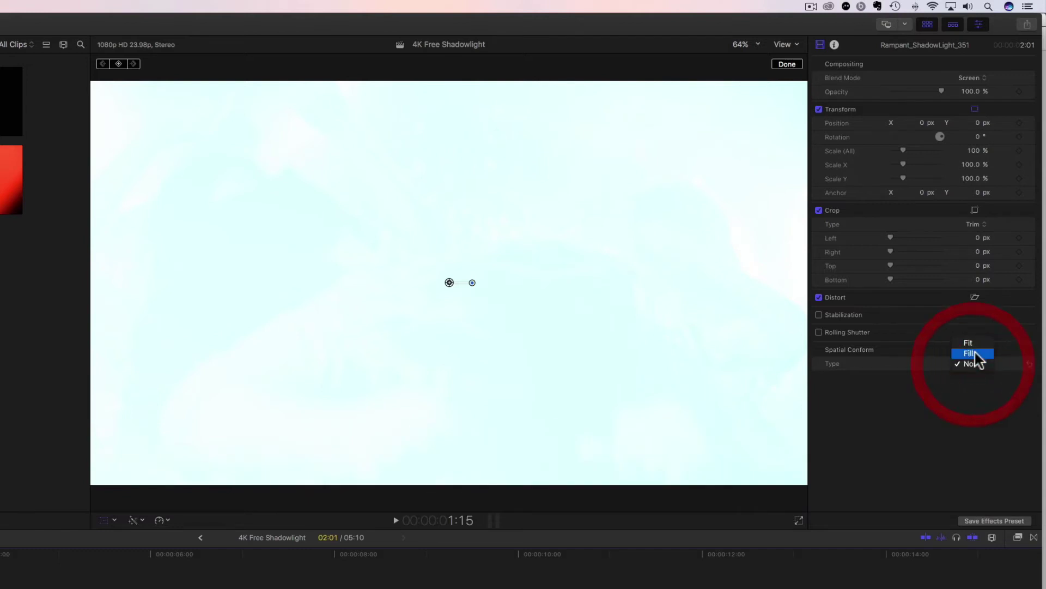
pyautogui.click(975, 353)
# Play the Screen-blended overlay from the start and step frame by frame through the flare.
pyautogui.press('space')
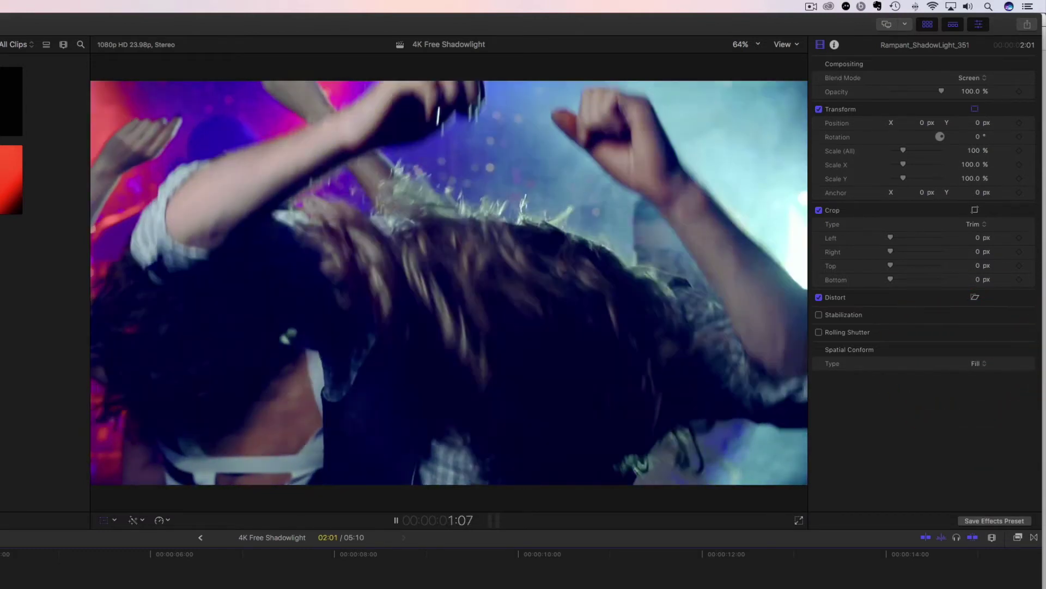
pyautogui.press('space')
pyautogui.press('Home')
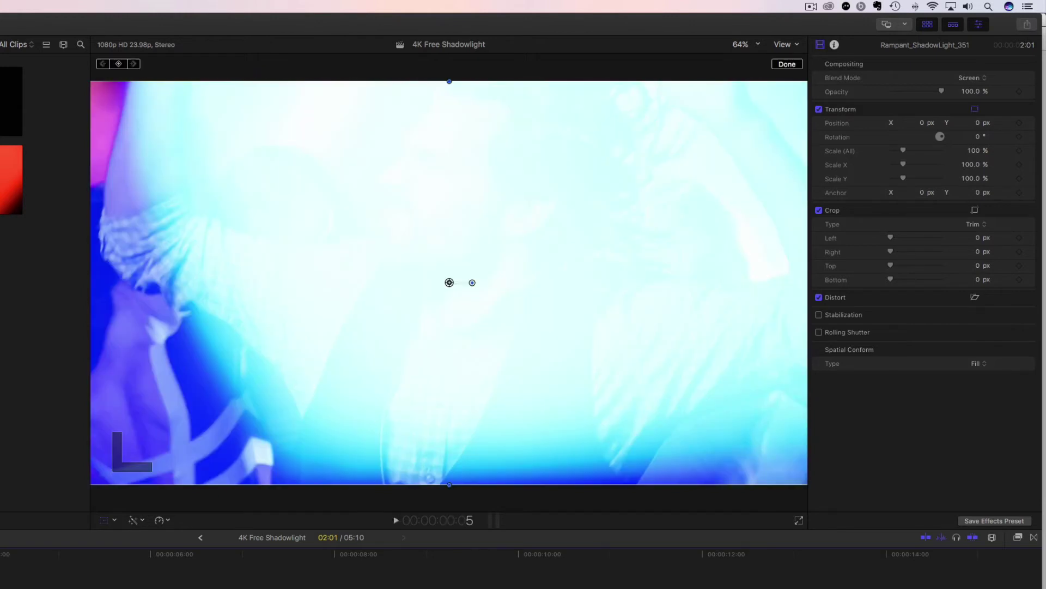
pyautogui.press('space')
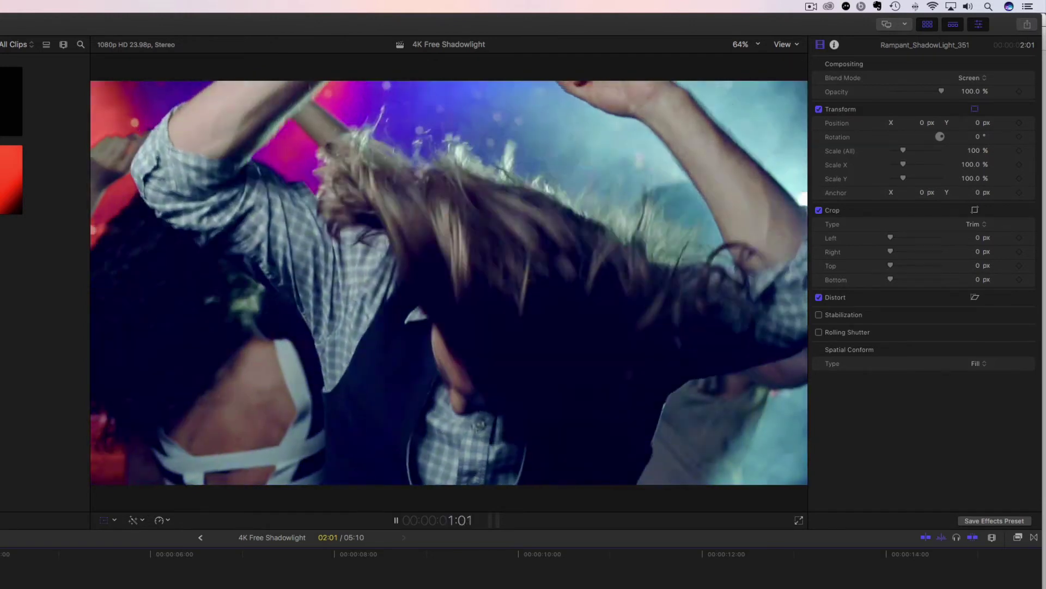
pyautogui.press('space')
pyautogui.press('Left')
pyautogui.press('Left')
pyautogui.press('Left')
pyautogui.press('Left')
pyautogui.press('Left')
pyautogui.press('Left')
pyautogui.press('Left')
pyautogui.press('Left')
pyautogui.press('Left')
pyautogui.press('Left')
pyautogui.press('Left')
pyautogui.press('Left')
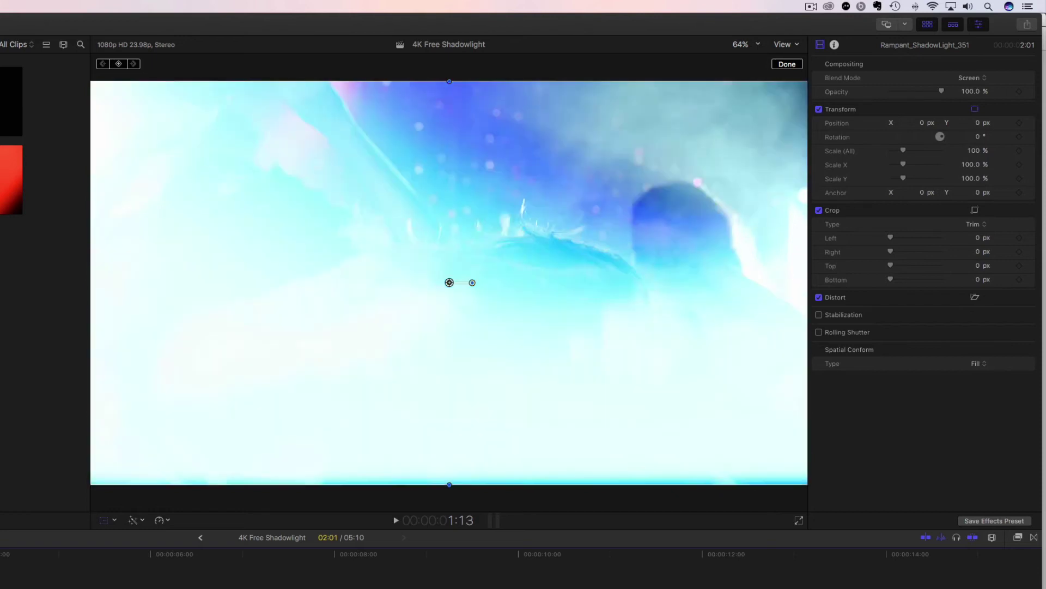
pyautogui.press('Right')
pyautogui.press('Right')
pyautogui.press('Right')
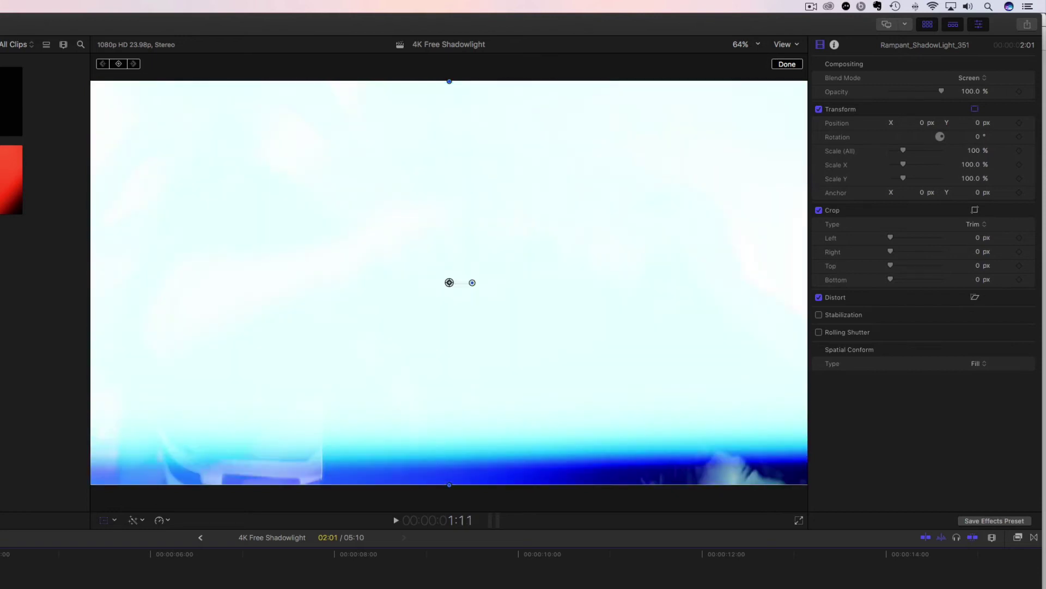
# Lower the overlay's opacity to 48.64% and play back the result.
pyautogui.moveTo(941, 91); pyautogui.dragTo(915, 93)
pyautogui.click(666, 97)
pyautogui.press('space')
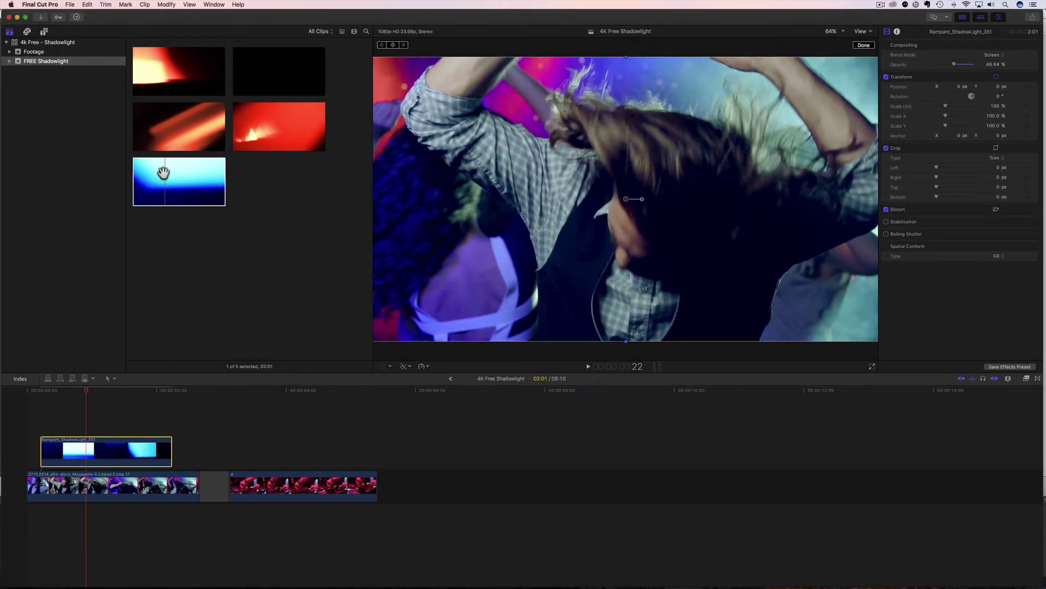
# Select the Shadow Light clip in the browser, then the overlay and dance clip in the timeline.
pyautogui.click(163, 170)
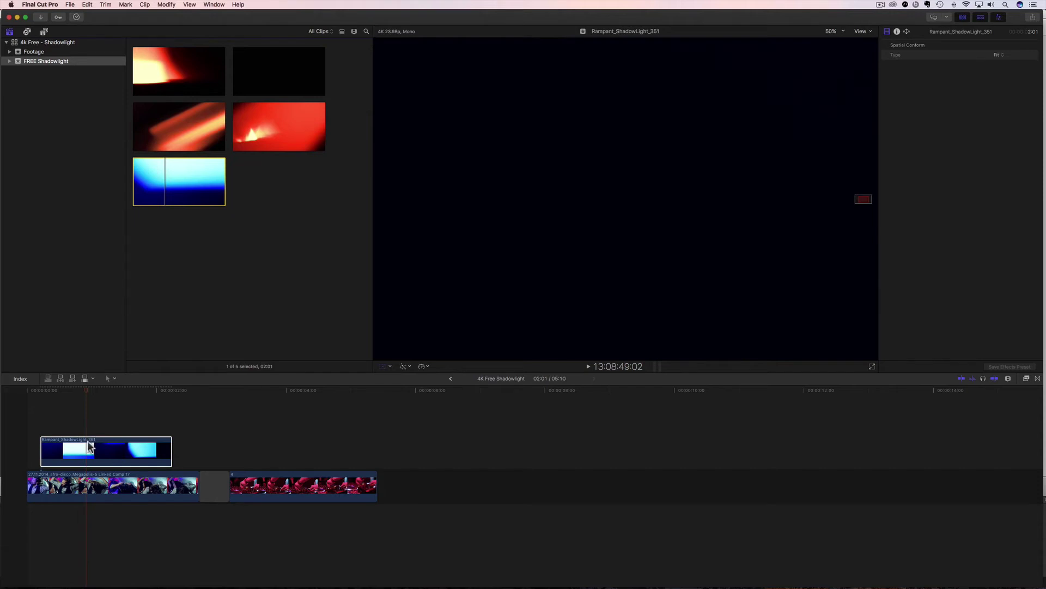
pyautogui.click(96, 390)
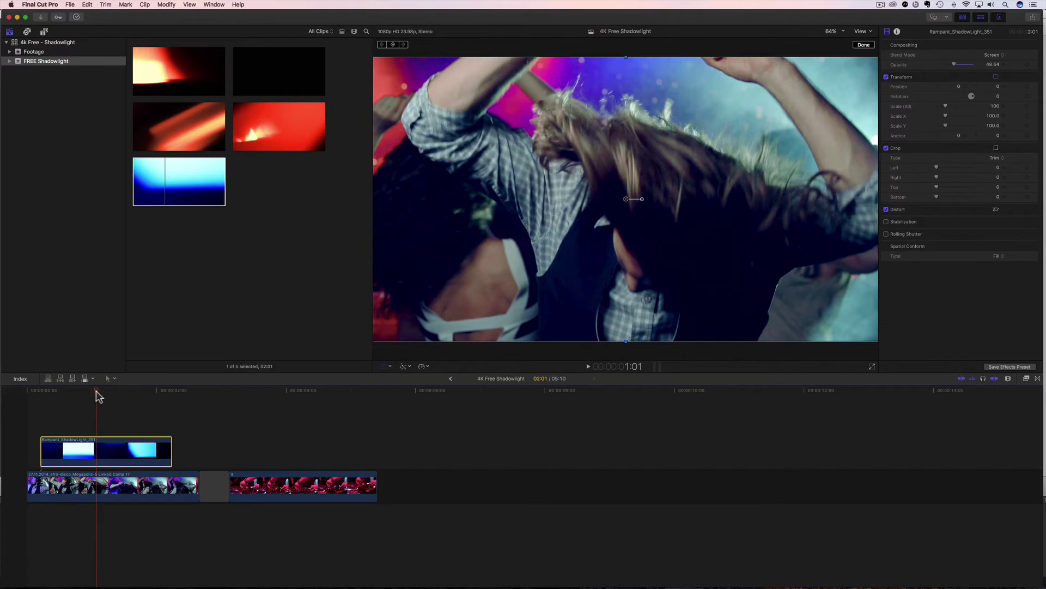
pyautogui.click(97, 485)
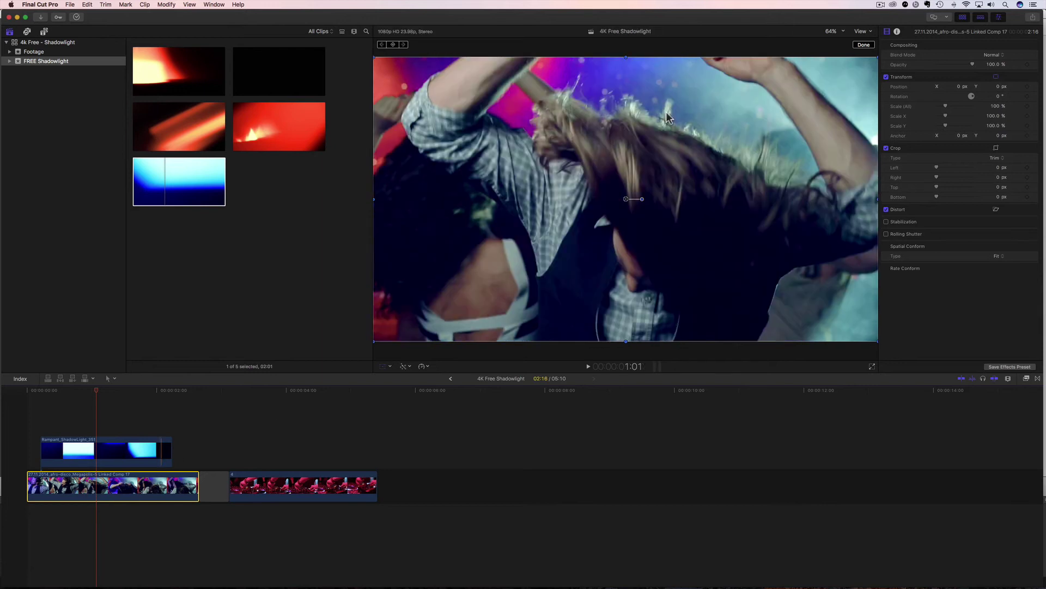
pyautogui.click(844, 32)
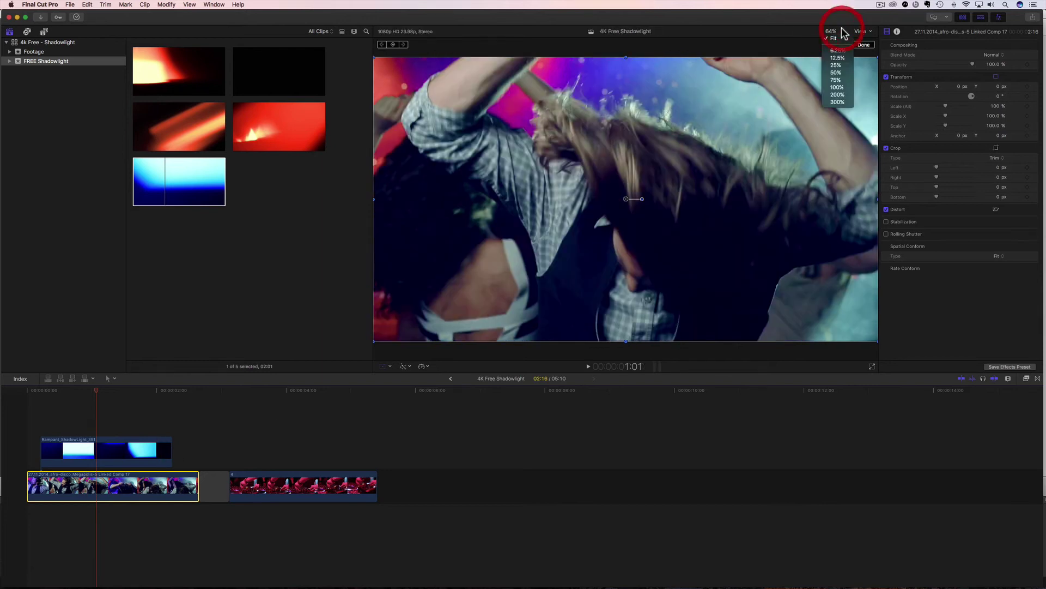
# Zoom the viewer to 12.5% and set the overlay's Spatial Conform Type to None.
pyautogui.click(837, 58)
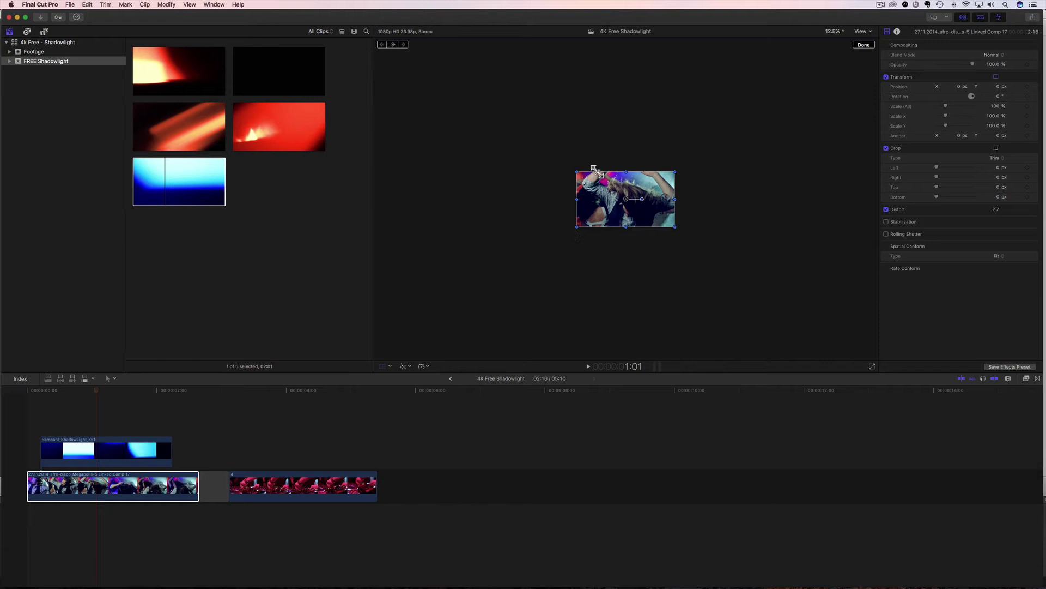
pyautogui.click(105, 447)
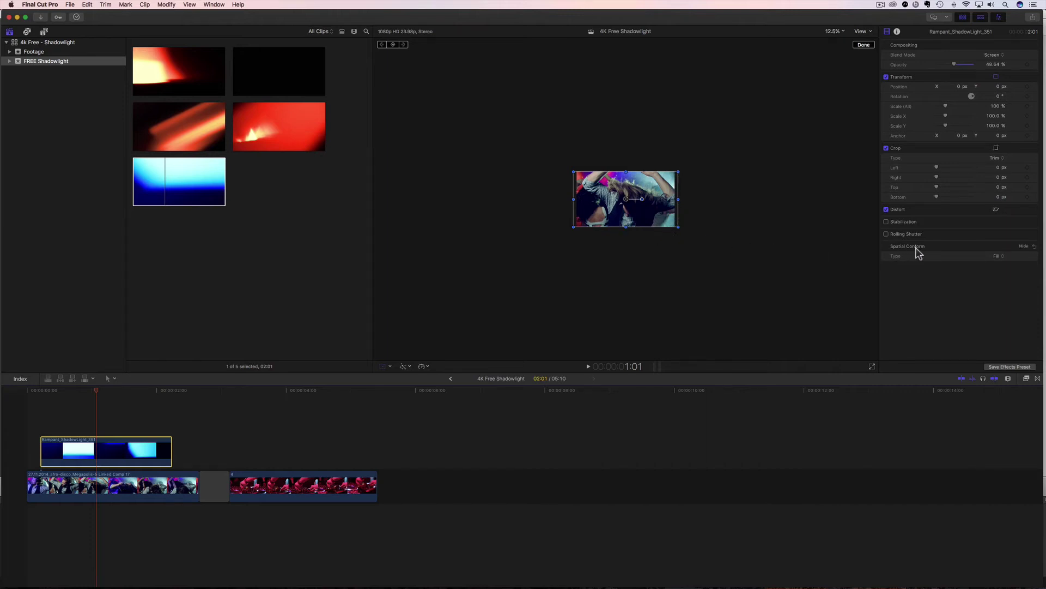
pyautogui.click(1000, 256)
pyautogui.click(1001, 264)
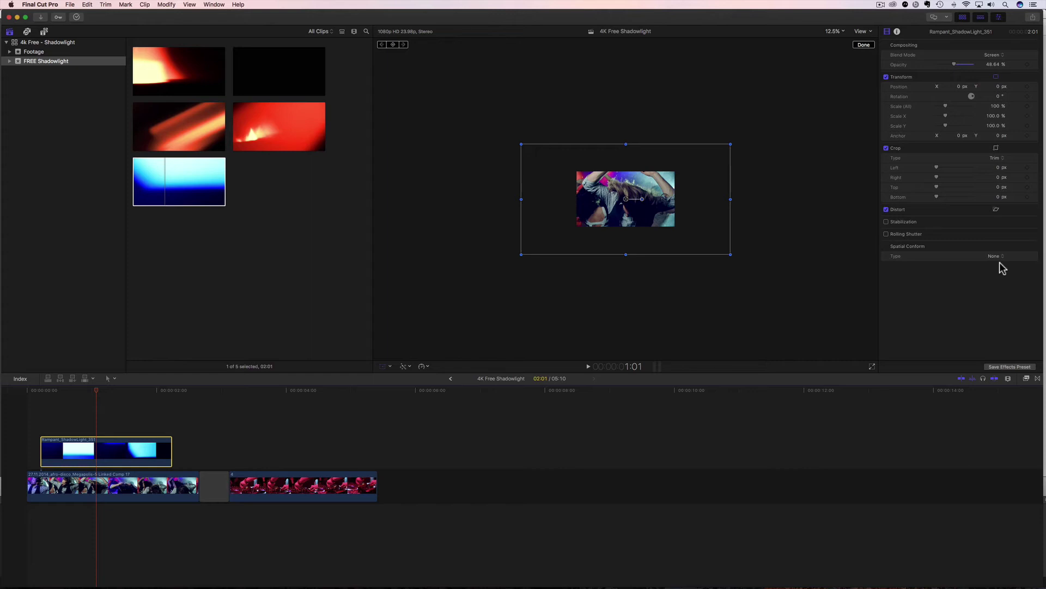
# Reposition the native-size overlay in the viewer and raise its opacity back to 100%.
pyautogui.moveTo(554, 234); pyautogui.dragTo(598, 253)
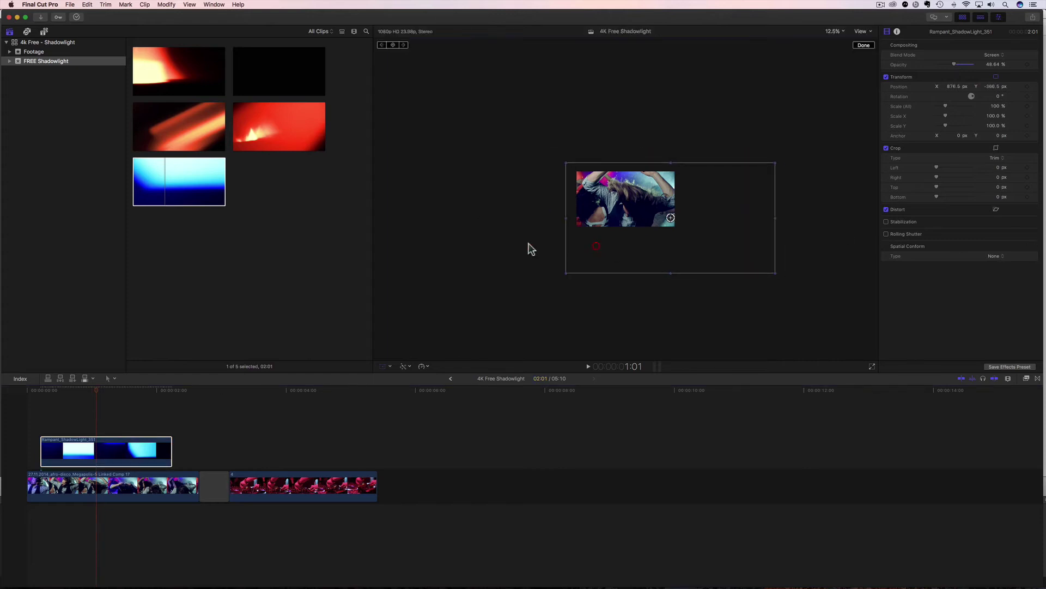
pyautogui.moveTo(92, 397); pyautogui.dragTo(66, 392)
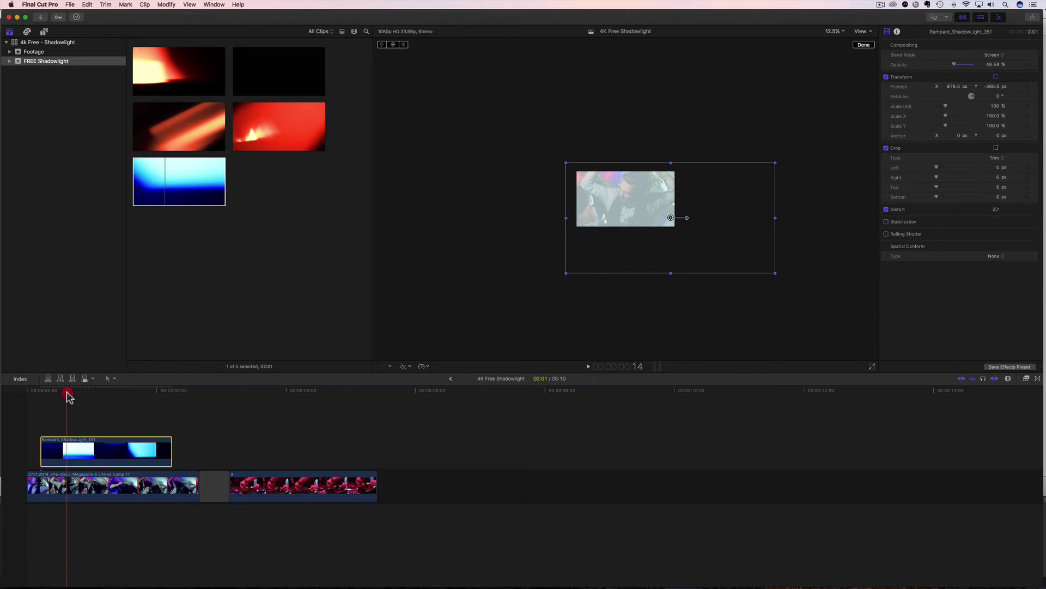
pyautogui.moveTo(957, 66); pyautogui.dragTo(999, 65)
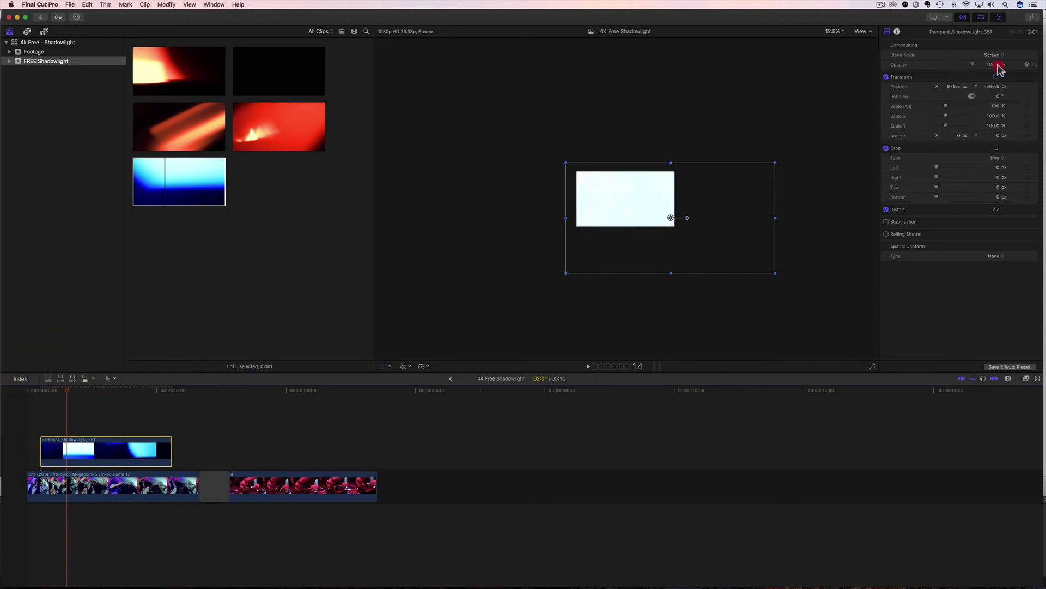
pyautogui.moveTo(623, 185); pyautogui.dragTo(610, 156)
pyautogui.moveTo(67, 389); pyautogui.dragTo(64, 390)
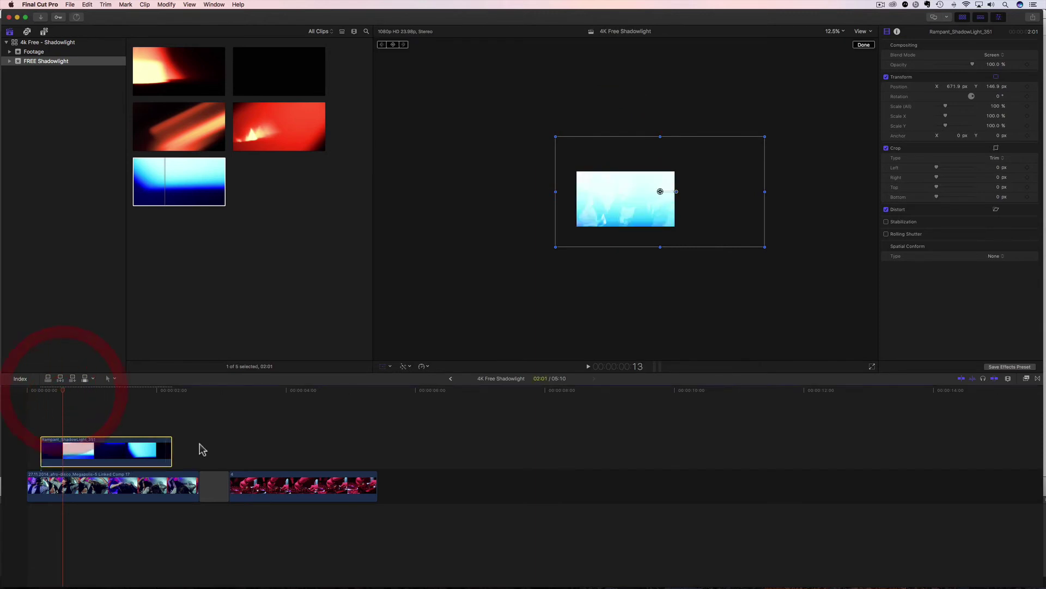
# Scale the overlay to 96%, then down to 76%, and shift it left in the frame.
pyautogui.click(995, 106)
pyautogui.write('96')
pyautogui.press('Return')
pyautogui.moveTo(995, 106); pyautogui.dragTo(995, 109)
pyautogui.moveTo(731, 194); pyautogui.dragTo(715, 194)
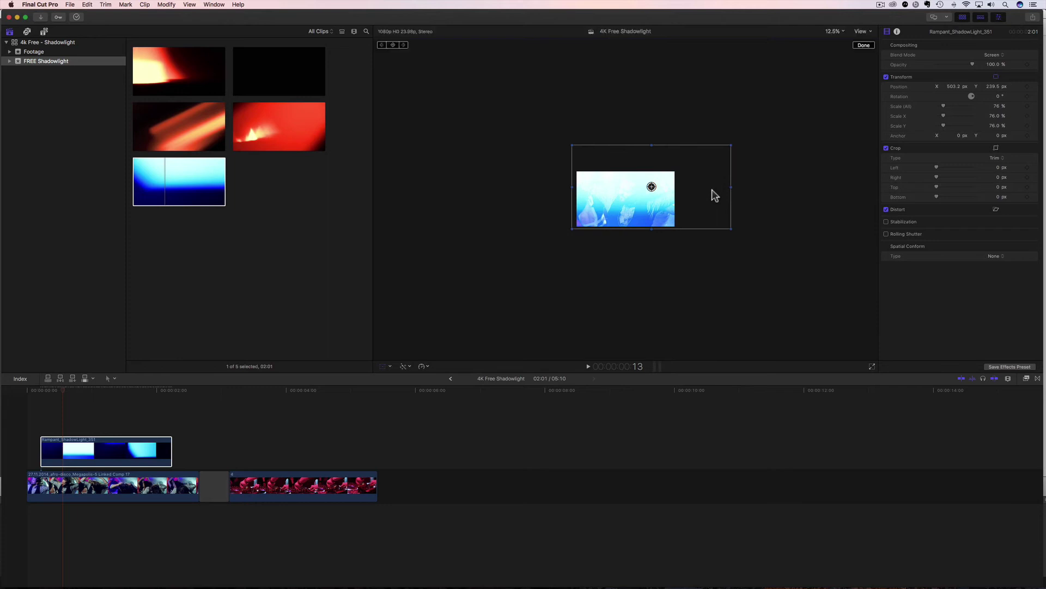
pyautogui.click(992, 88)
# Reset the overlay's position to 0, 0 and scale to 100%, and rotate it 90°.
pyautogui.write('0')
pyautogui.click(957, 88)
pyautogui.write('0')
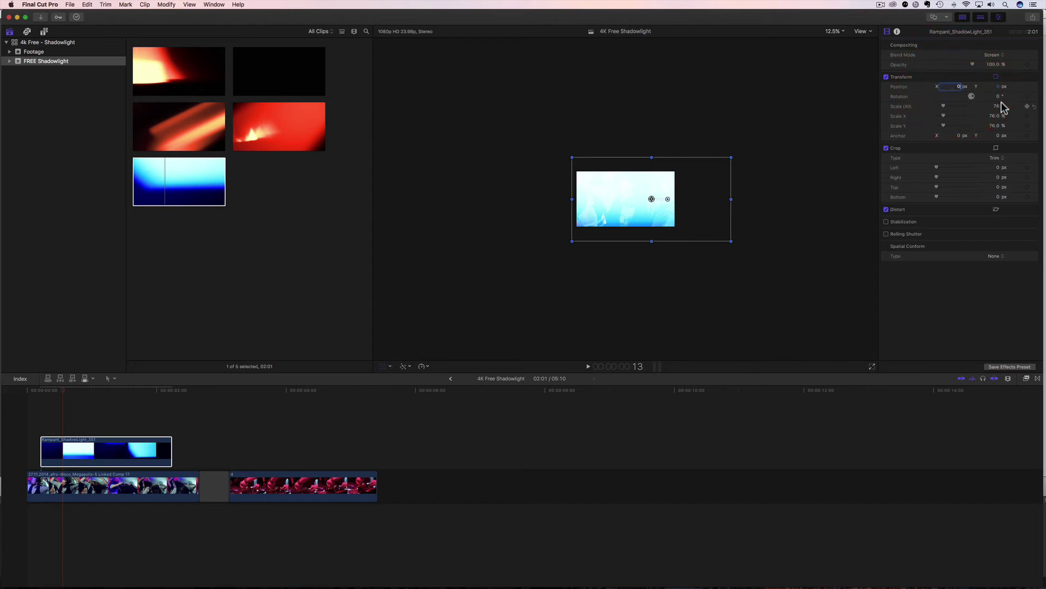
pyautogui.click(996, 106)
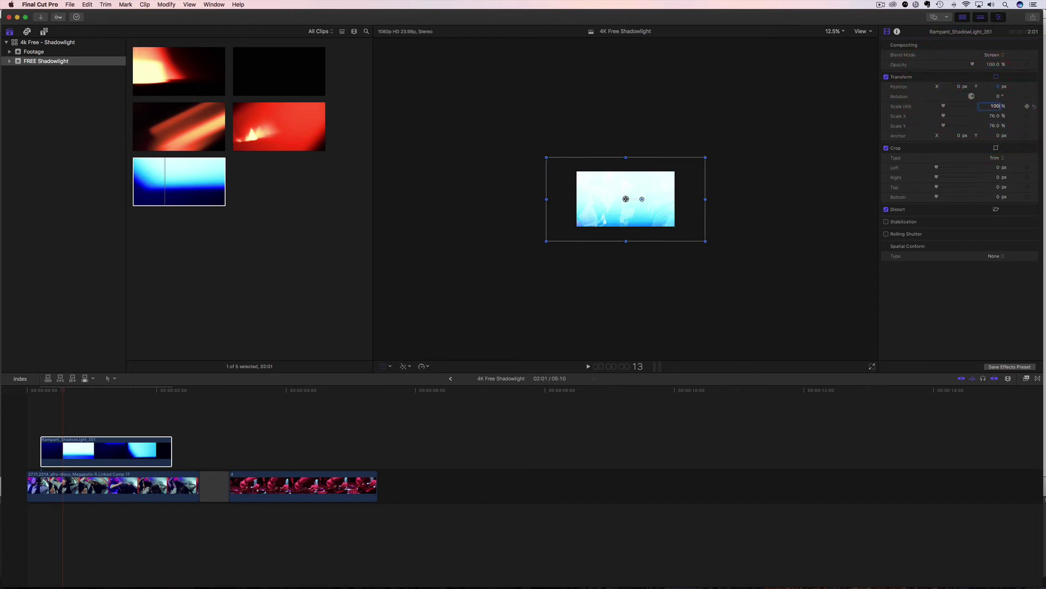
pyautogui.write('100')
pyautogui.press('Return')
pyautogui.click(996, 97)
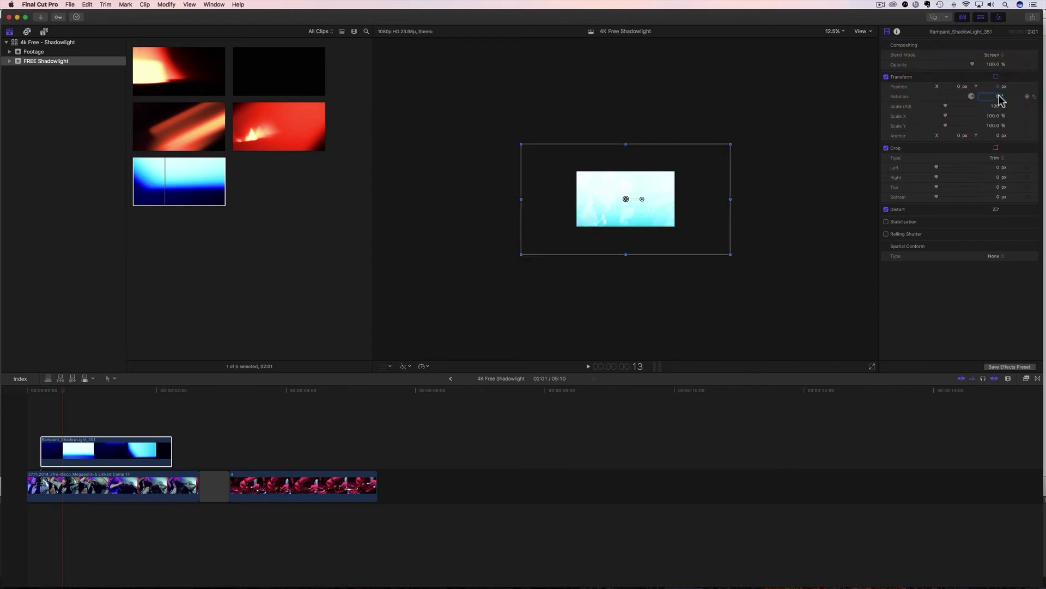
pyautogui.write('90')
pyautogui.press('Return')
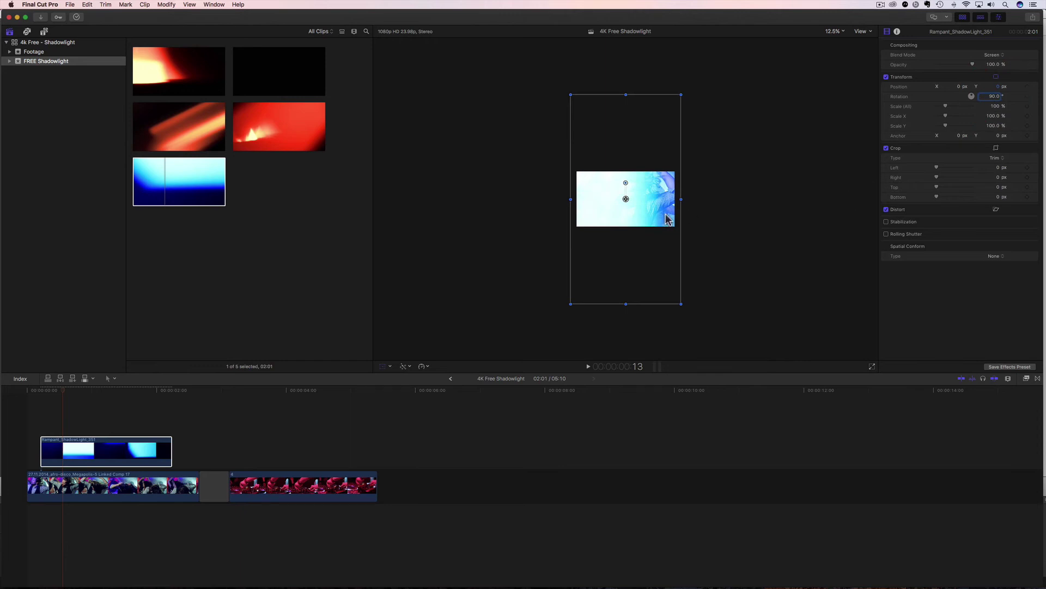
pyautogui.moveTo(667, 221); pyautogui.dragTo(670, 218)
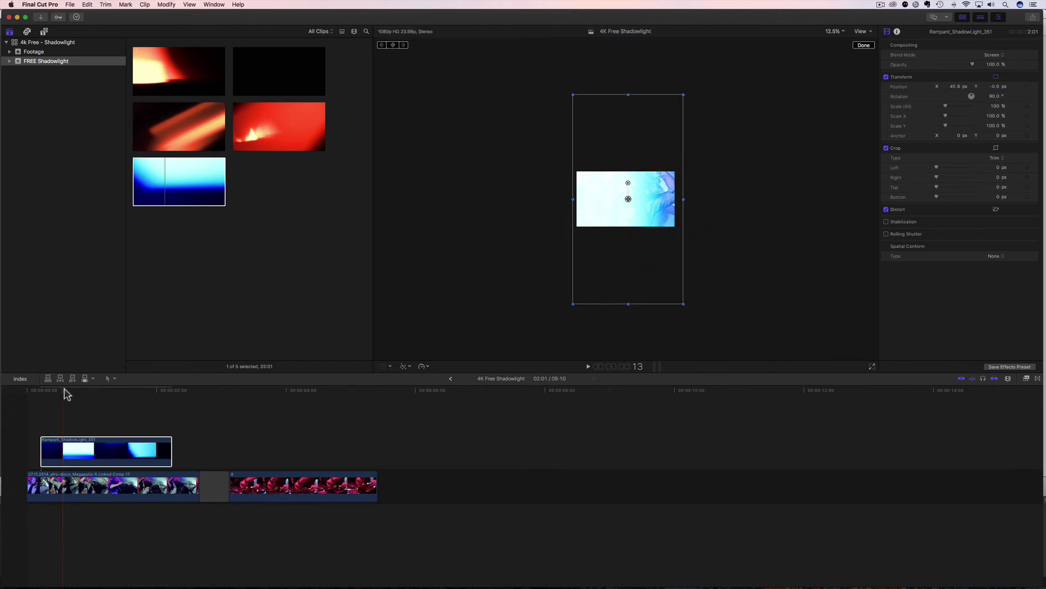
# Zoom the viewer to 50% and play the rotated overlay from the timeline start.
pyautogui.click(28, 390)
pyautogui.click(835, 31)
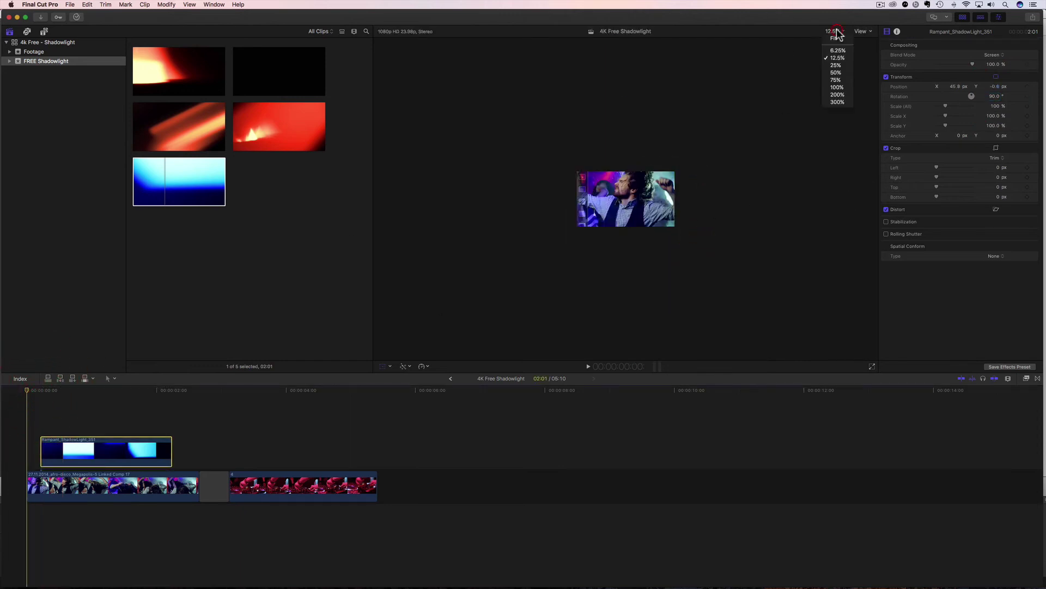
pyautogui.click(835, 72)
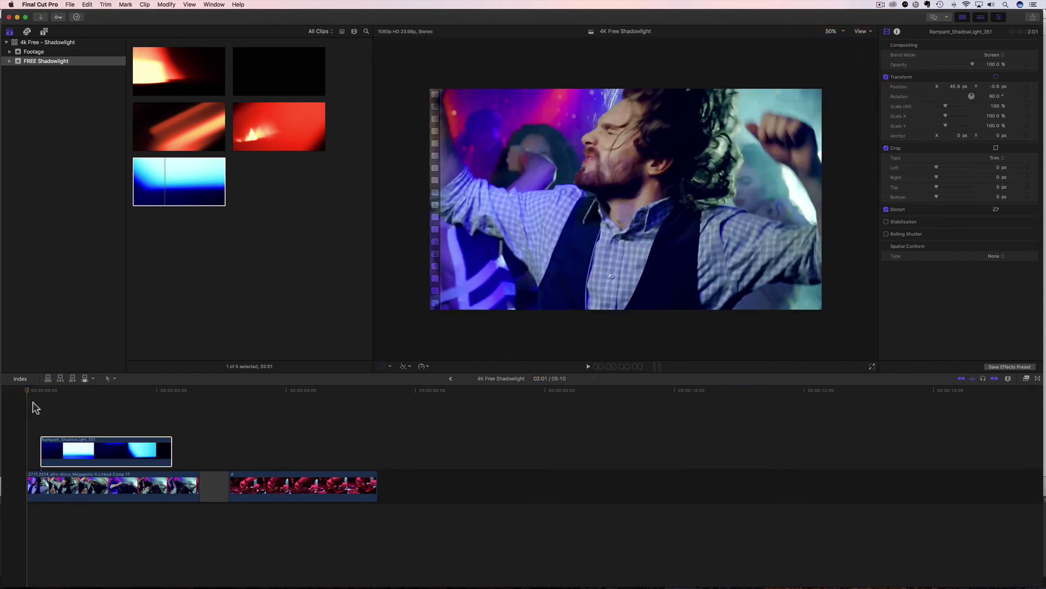
pyautogui.click(19, 392)
pyautogui.press('space')
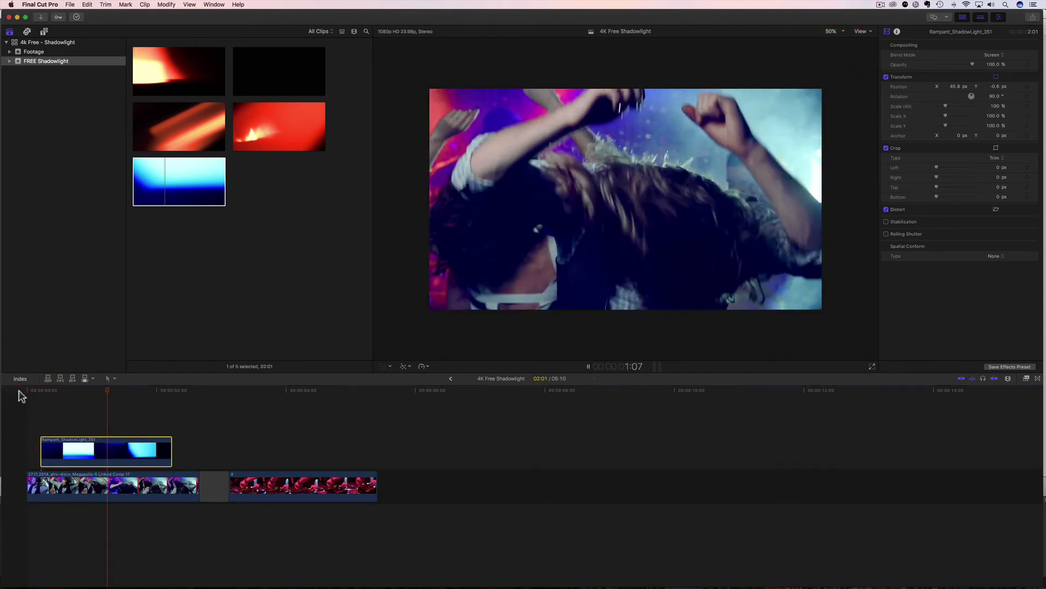
pyautogui.press('space')
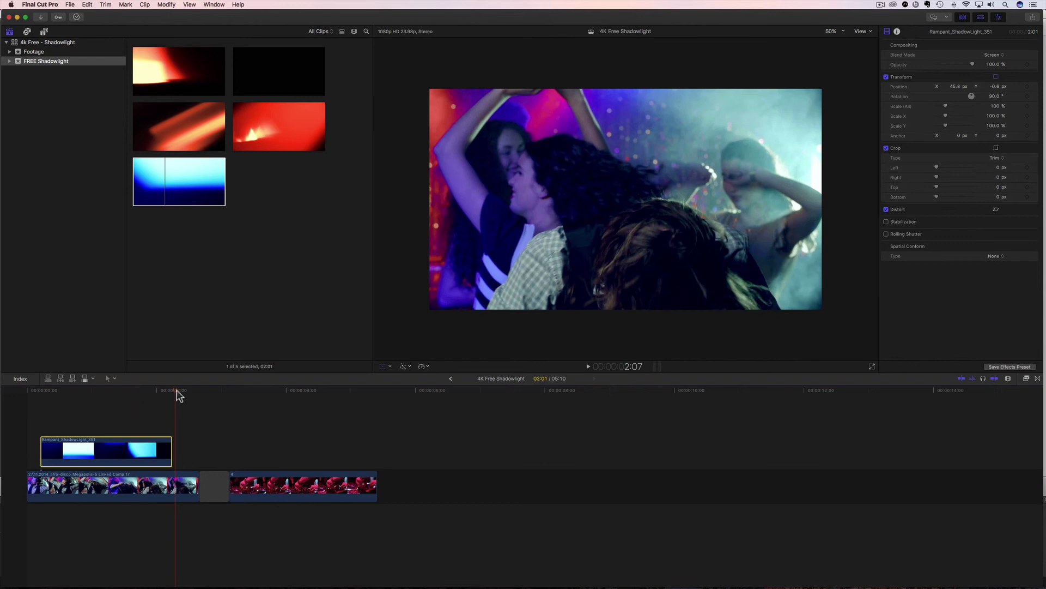
pyautogui.moveTo(177, 392); pyautogui.dragTo(111, 411)
# Set the viewer zoom to Fit, then to 6.25%.
pyautogui.click(842, 31)
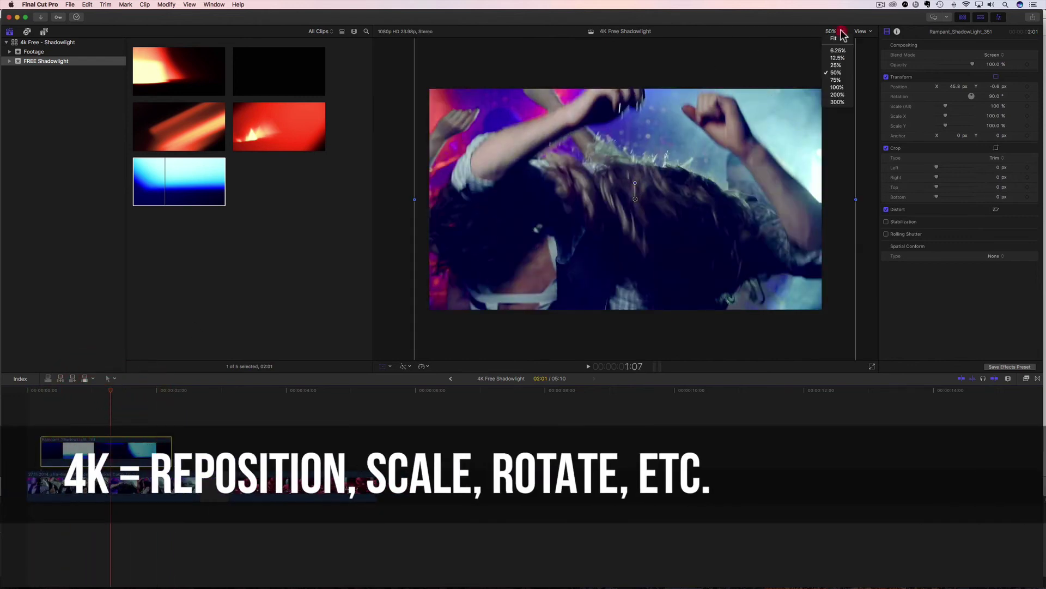
pyautogui.click(834, 38)
pyautogui.click(833, 31)
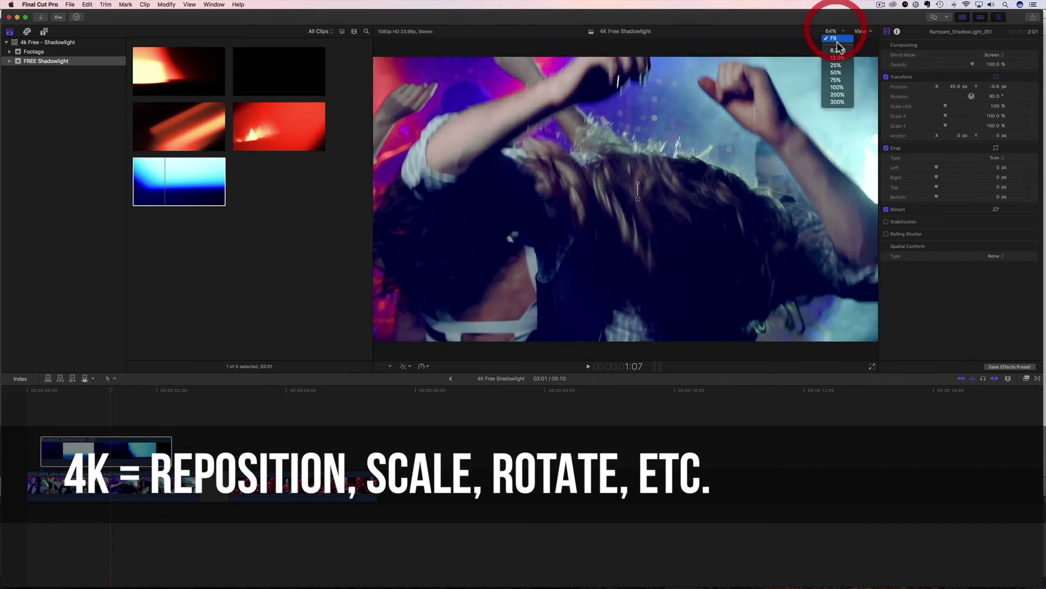
pyautogui.click(836, 50)
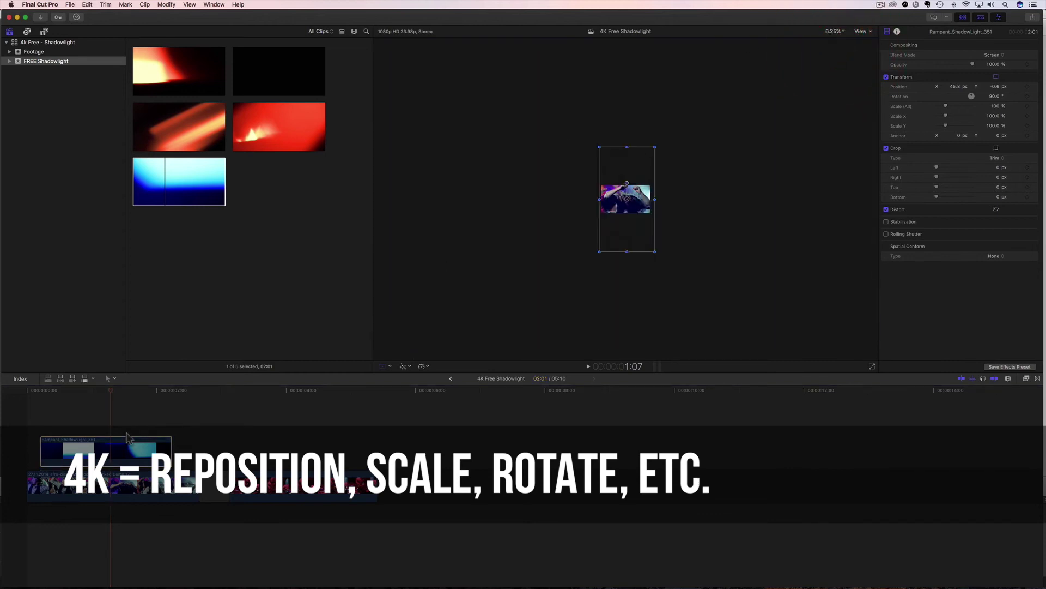
# Set the overlay's rotation to 0°, horizontal position to 0, and Spatial Conform Type to Fit.
pyautogui.moveTo(111, 396); pyautogui.dragTo(109, 390)
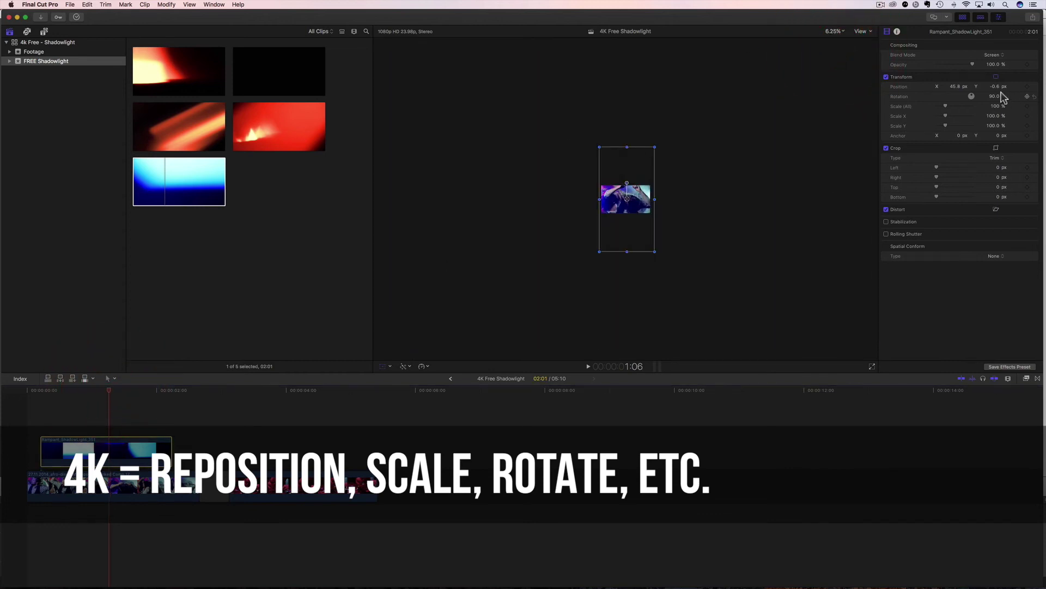
pyautogui.write('0')
pyautogui.press('Return')
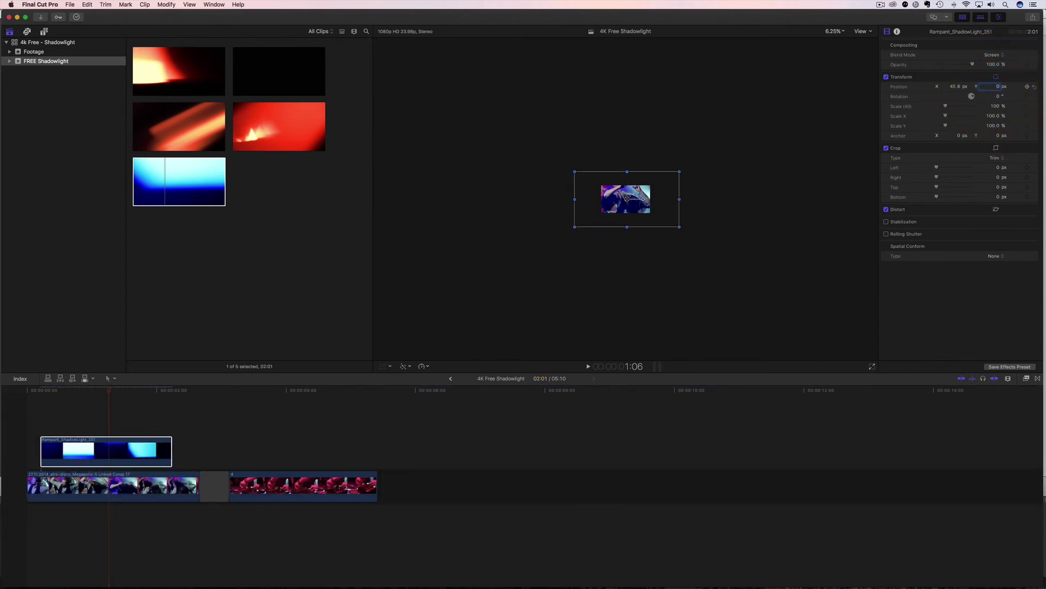
pyautogui.press('Return')
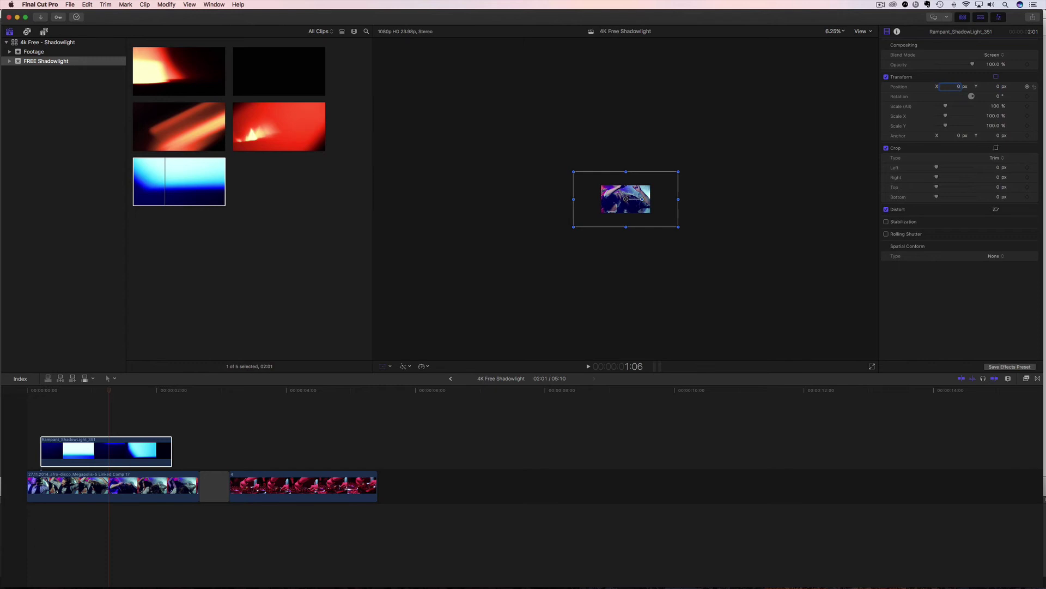
pyautogui.click(994, 256)
pyautogui.click(993, 247)
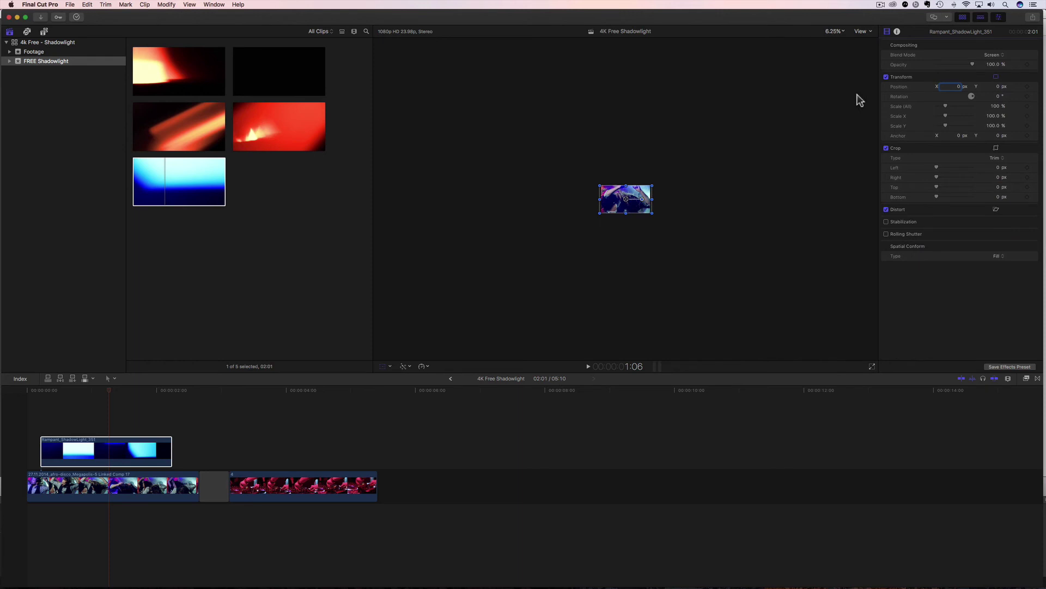
# Fit the viewer zoom, preview the timeline from the start, and move the playhead to the DJ clip.
pyautogui.click(841, 31)
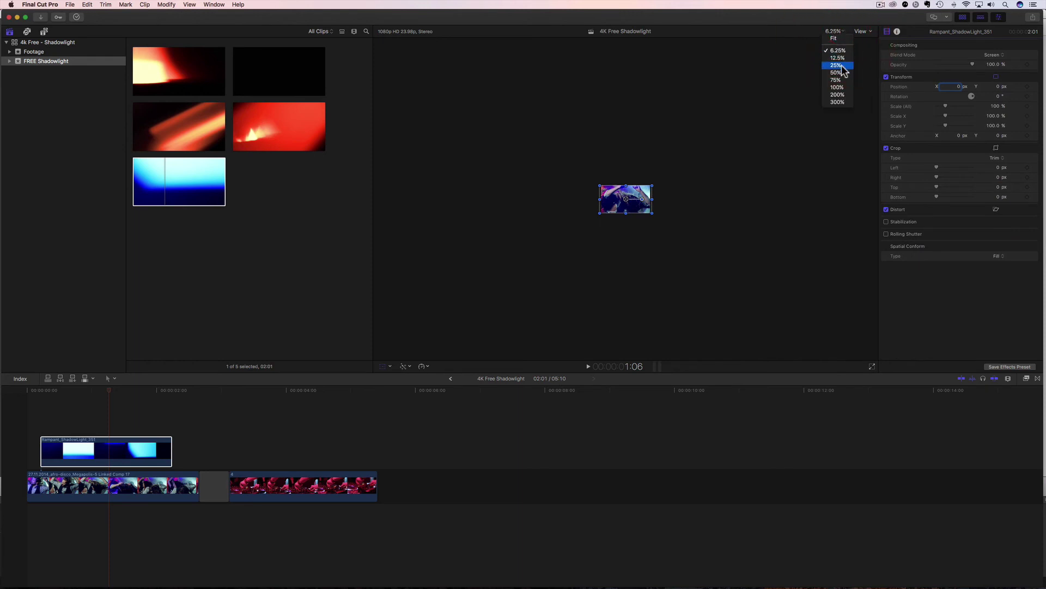
pyautogui.click(835, 39)
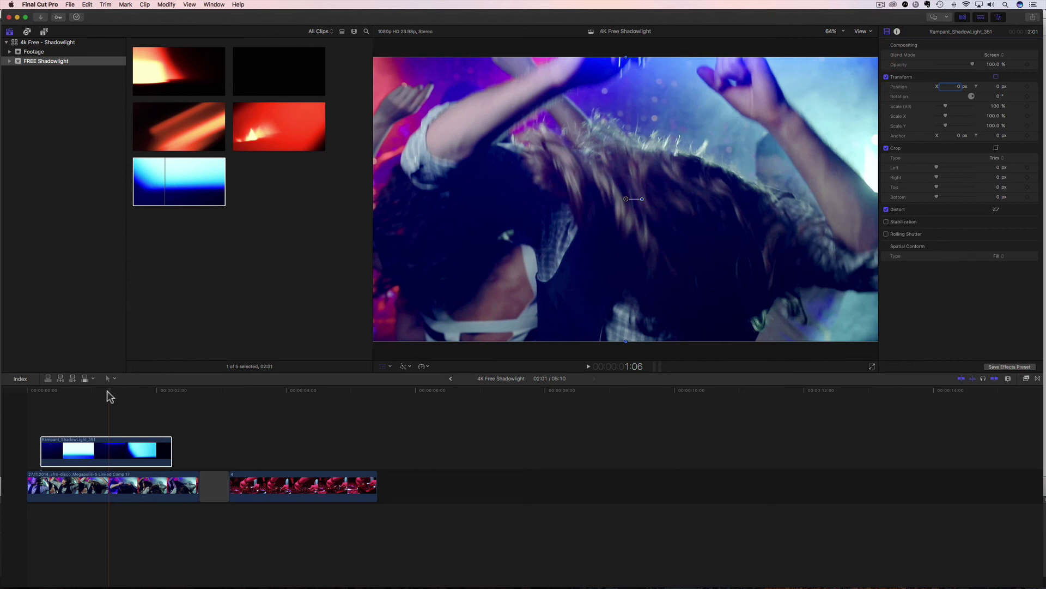
pyautogui.click(27, 398)
pyautogui.press('space')
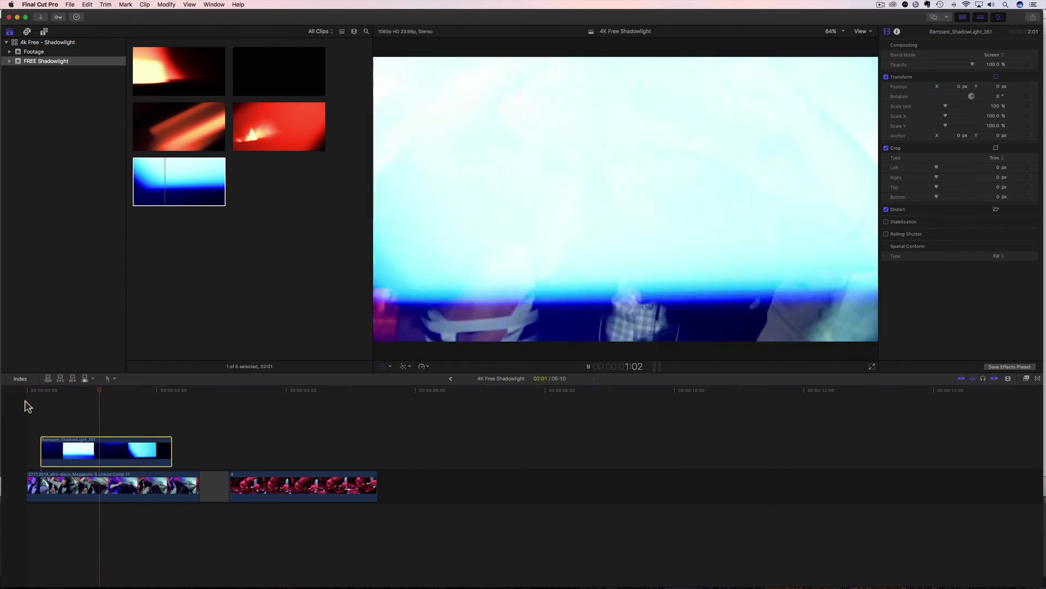
pyautogui.press('space')
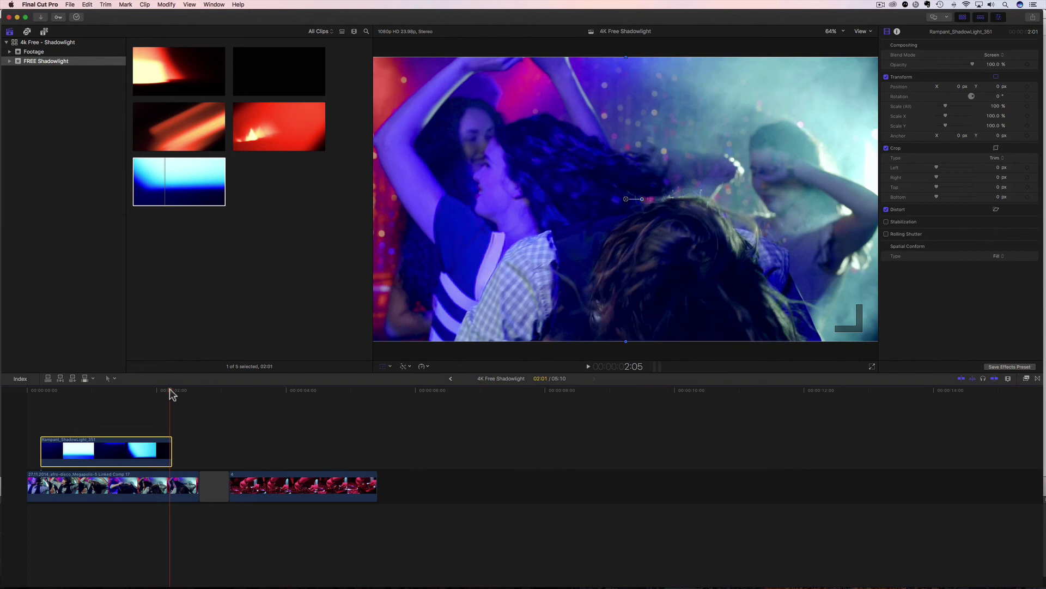
pyautogui.click(197, 390)
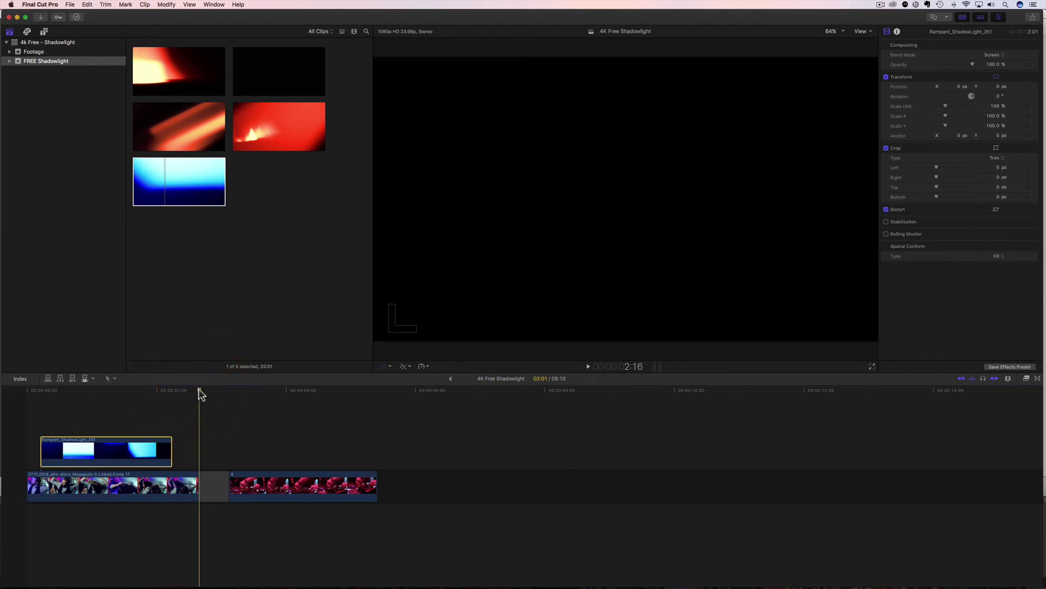
pyautogui.moveTo(199, 390); pyautogui.dragTo(228, 397)
# Place Rampant_ShadowLight_002 above the DJ clip and trim the DJ clip's end shorter.
pyautogui.click(152, 126)
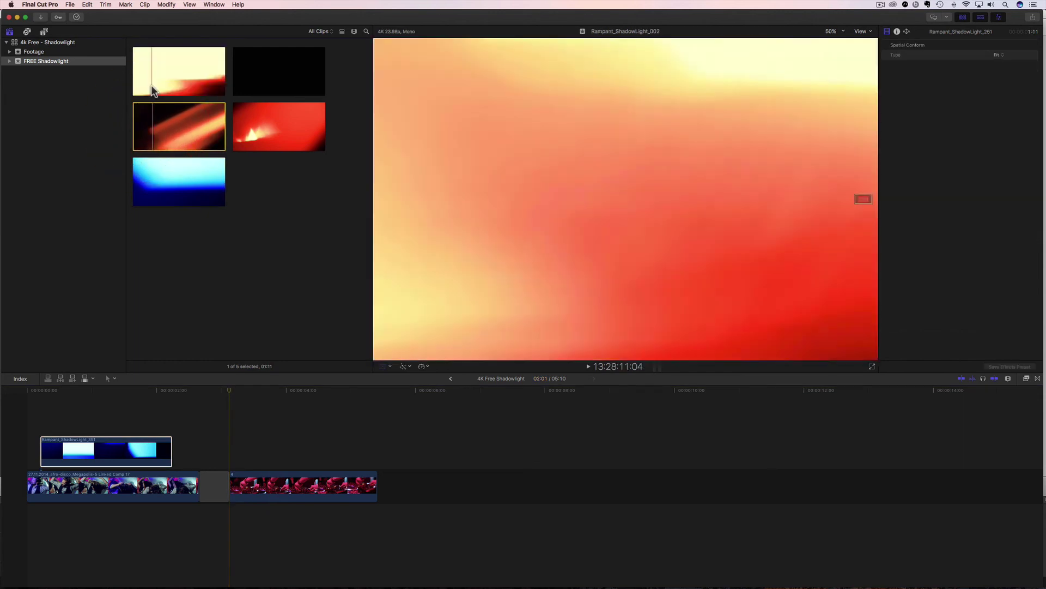
pyautogui.moveTo(159, 75); pyautogui.dragTo(244, 449)
pyautogui.moveTo(376, 484); pyautogui.dragTo(342, 459)
pyautogui.moveTo(401, 484); pyautogui.dragTo(390, 485)
pyautogui.moveTo(364, 484); pyautogui.dragTo(362, 484)
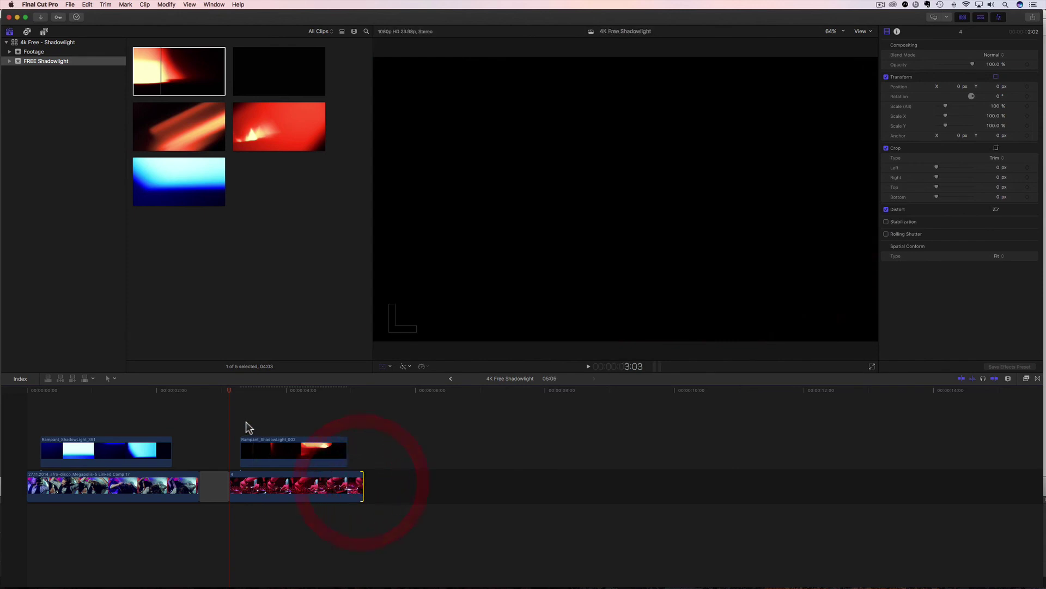
# Set the overlay's Blend Mode to Screen and Spatial Conform to Fill, then play back the DJ section.
pyautogui.moveTo(232, 394); pyautogui.dragTo(261, 397)
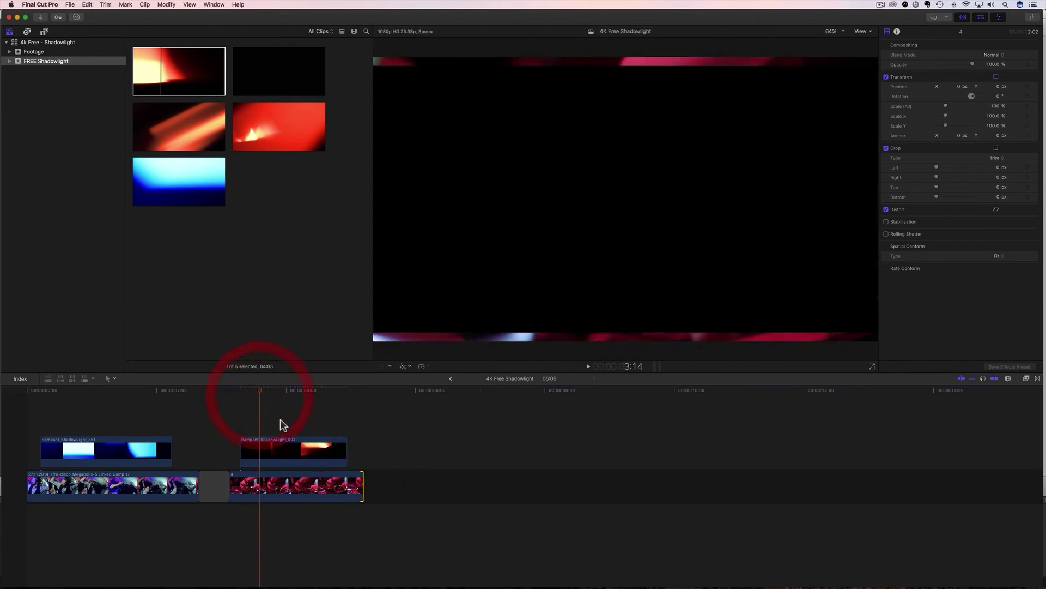
pyautogui.click(265, 452)
pyautogui.hotkey('shift', 't')
pyautogui.click(991, 55)
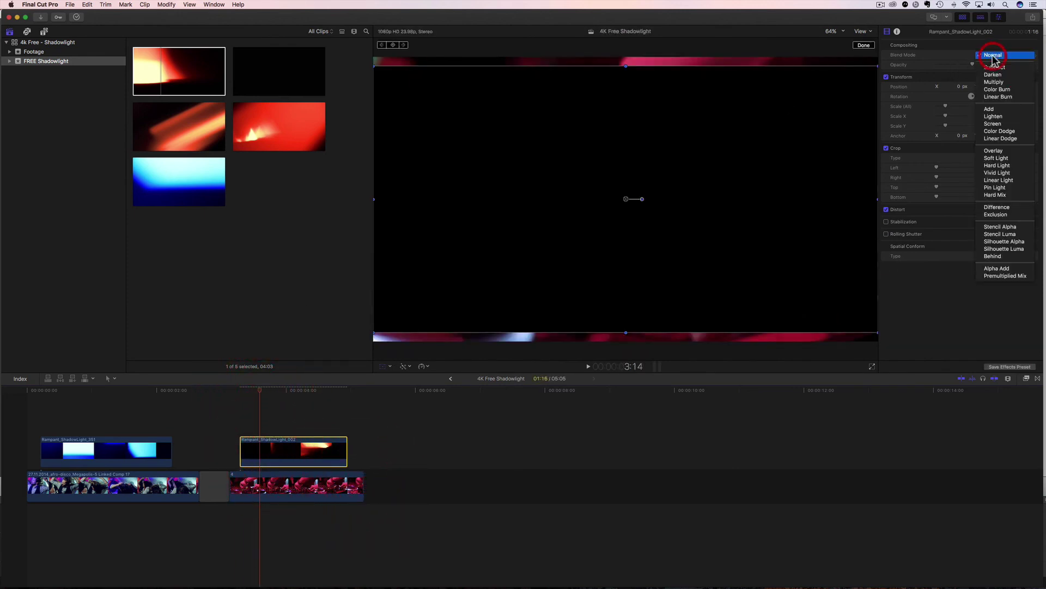
pyautogui.click(996, 123)
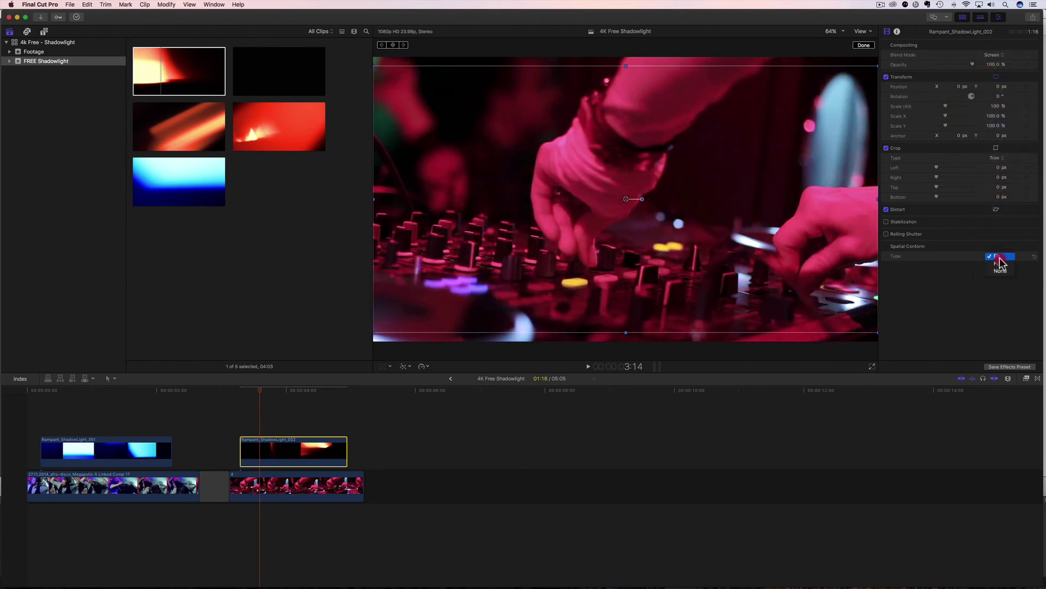
pyautogui.click(999, 264)
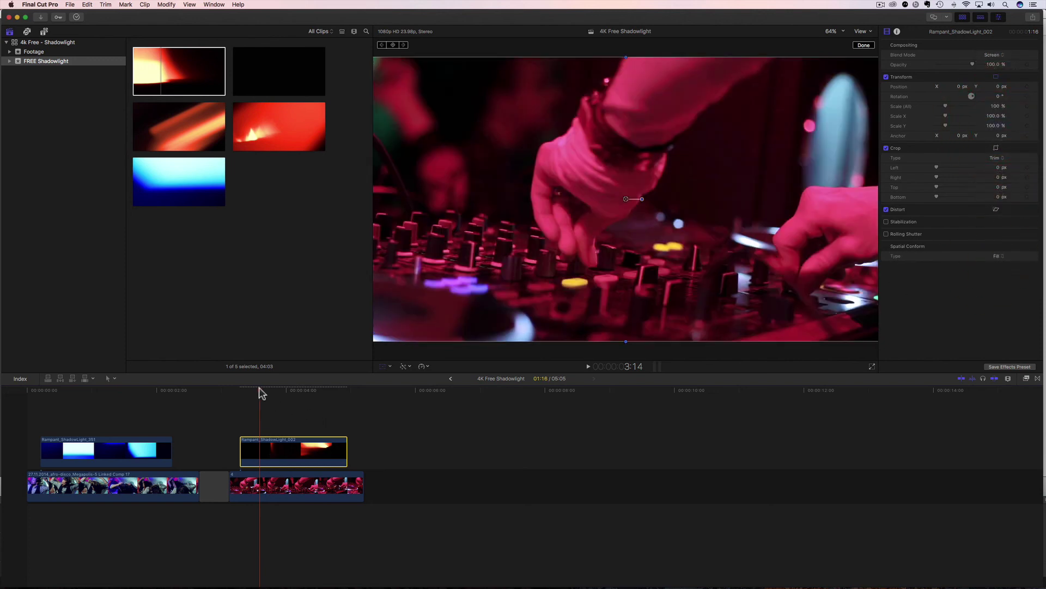
pyautogui.click(229, 402)
pyautogui.press('space')
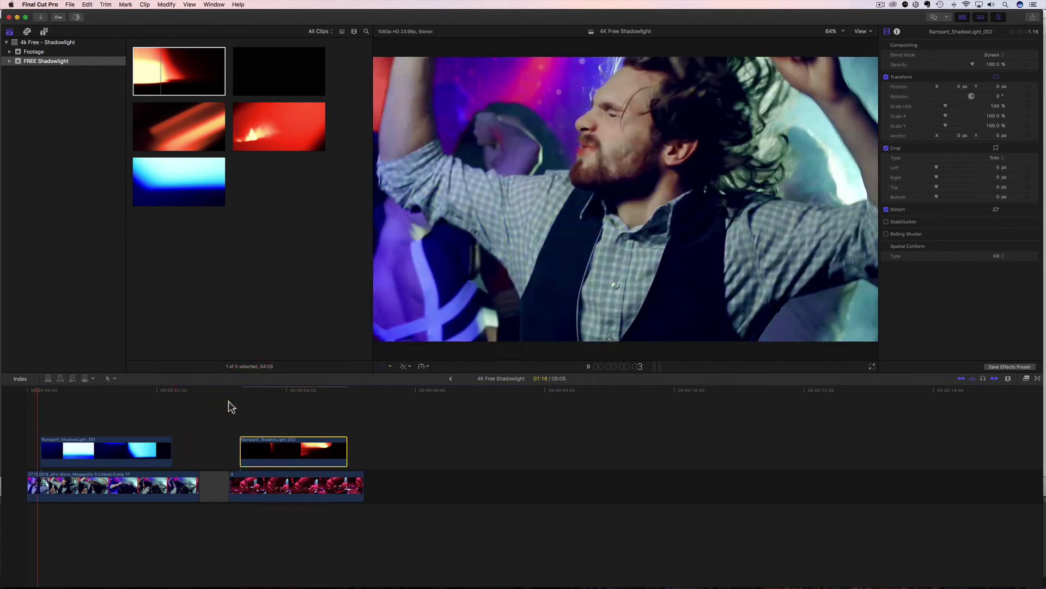
# Trim the overlay's start, slide it earlier over the DJ clip, and trim the DJ clip's end to match.
pyautogui.click(238, 391)
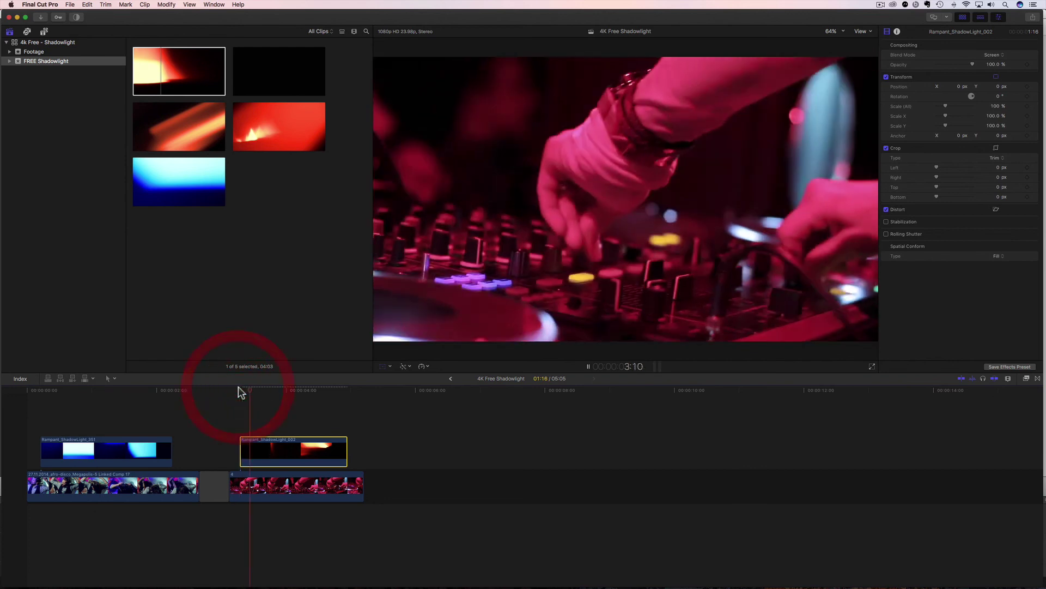
pyautogui.hotkey('shift', 't')
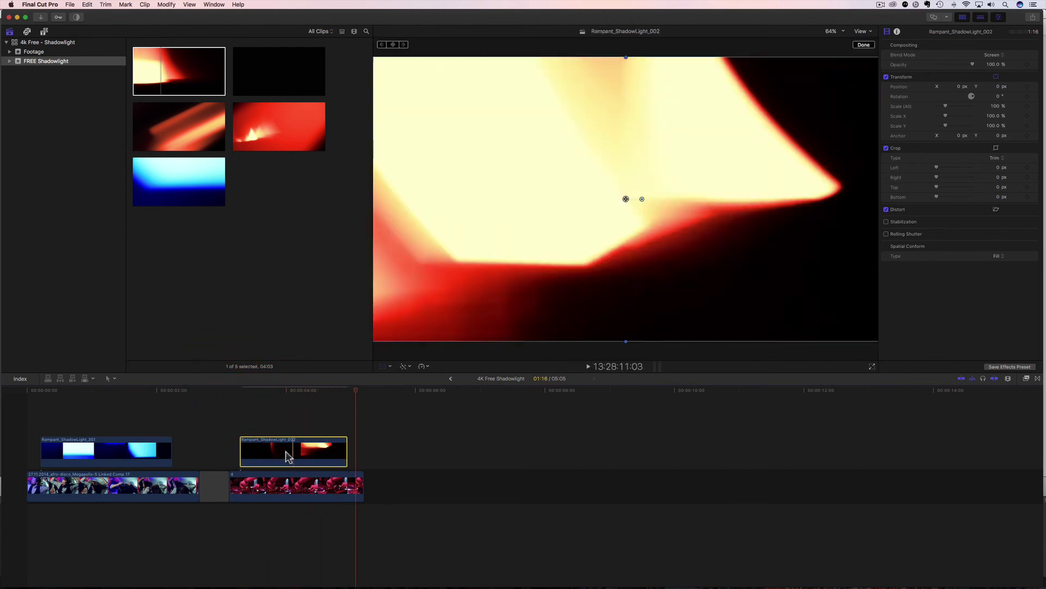
pyautogui.moveTo(240, 448); pyautogui.dragTo(257, 448)
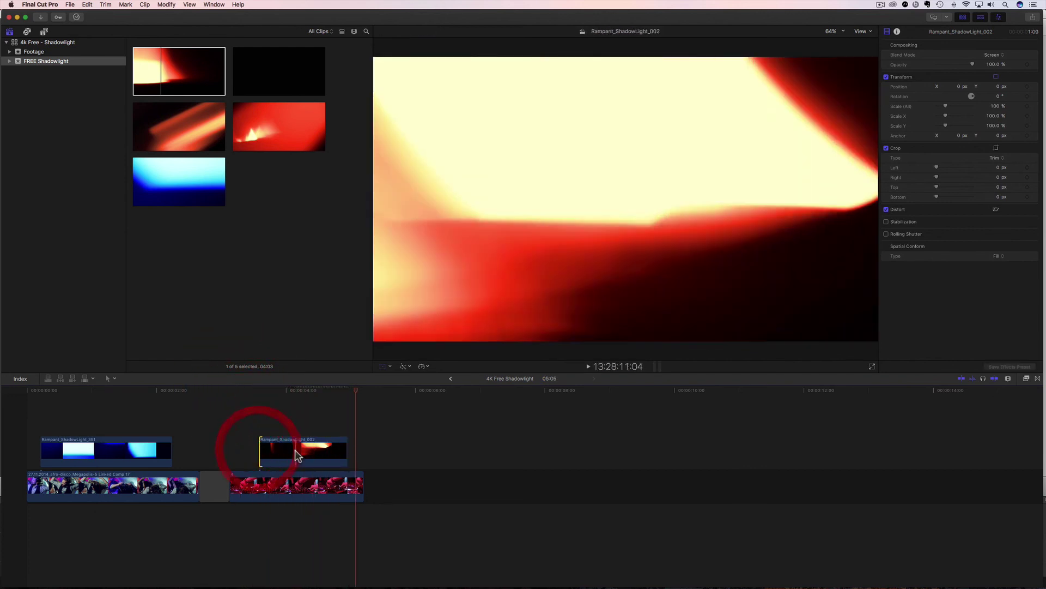
pyautogui.moveTo(325, 452); pyautogui.dragTo(308, 453)
pyautogui.moveTo(363, 483); pyautogui.dragTo(342, 483)
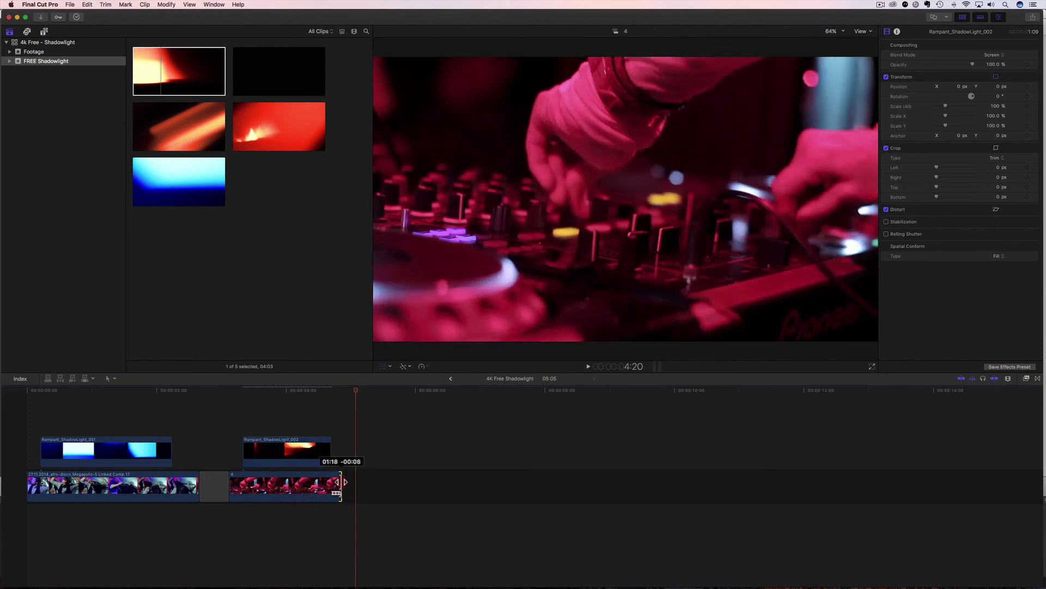
# Play the DJ section from its start to check the shortened overlay edit.
pyautogui.click(228, 391)
pyautogui.press('space')
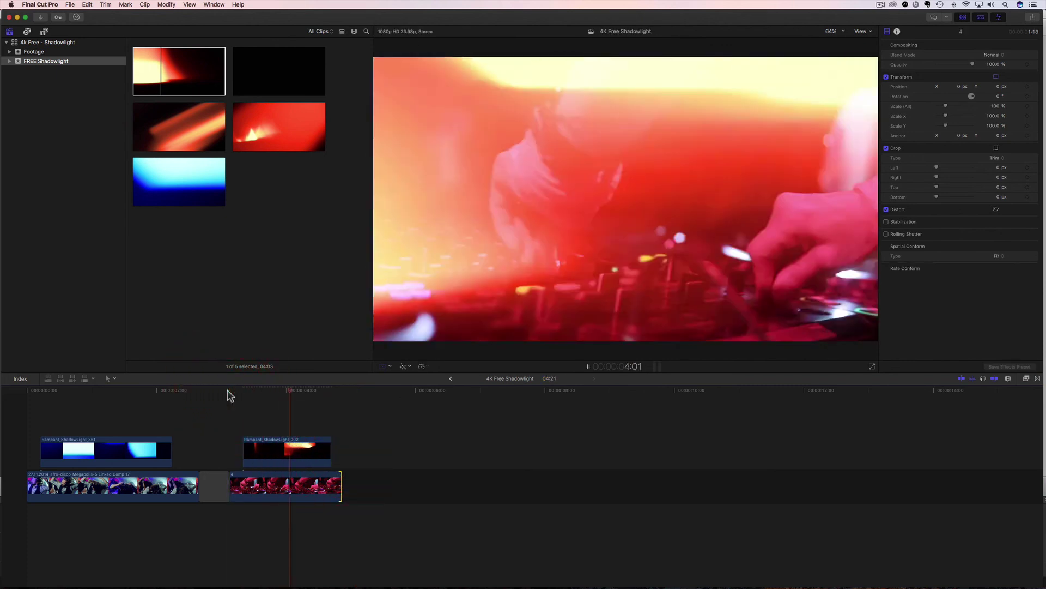
pyautogui.press('Home')
pyautogui.click(229, 390)
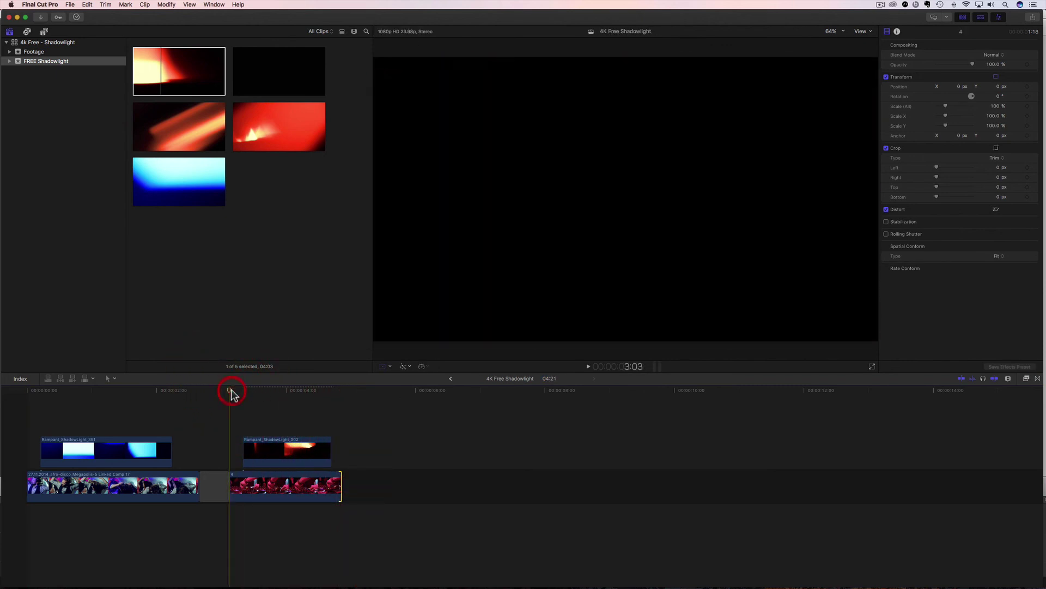
pyautogui.press('space')
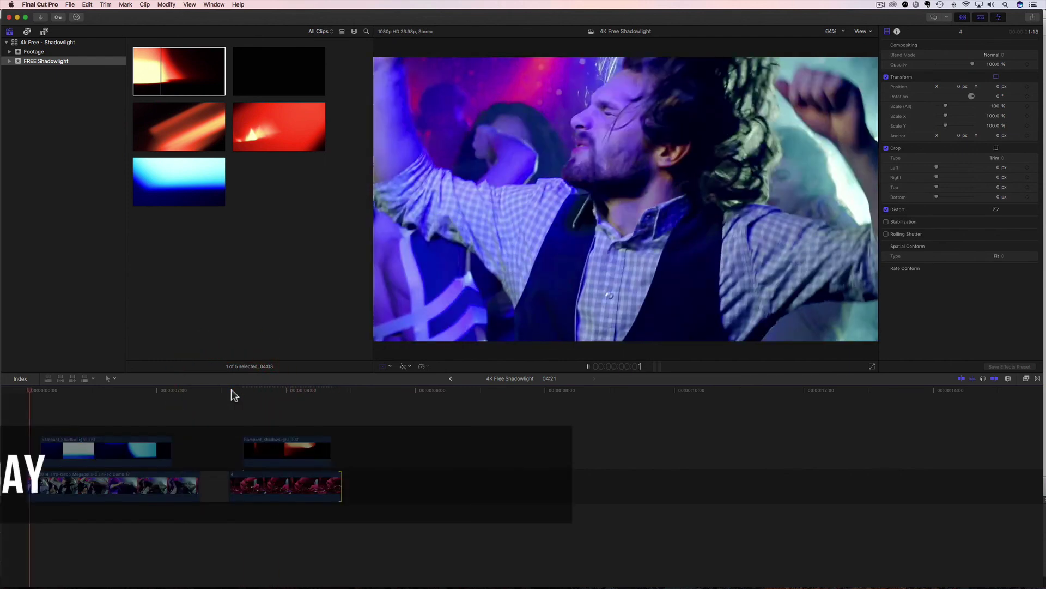